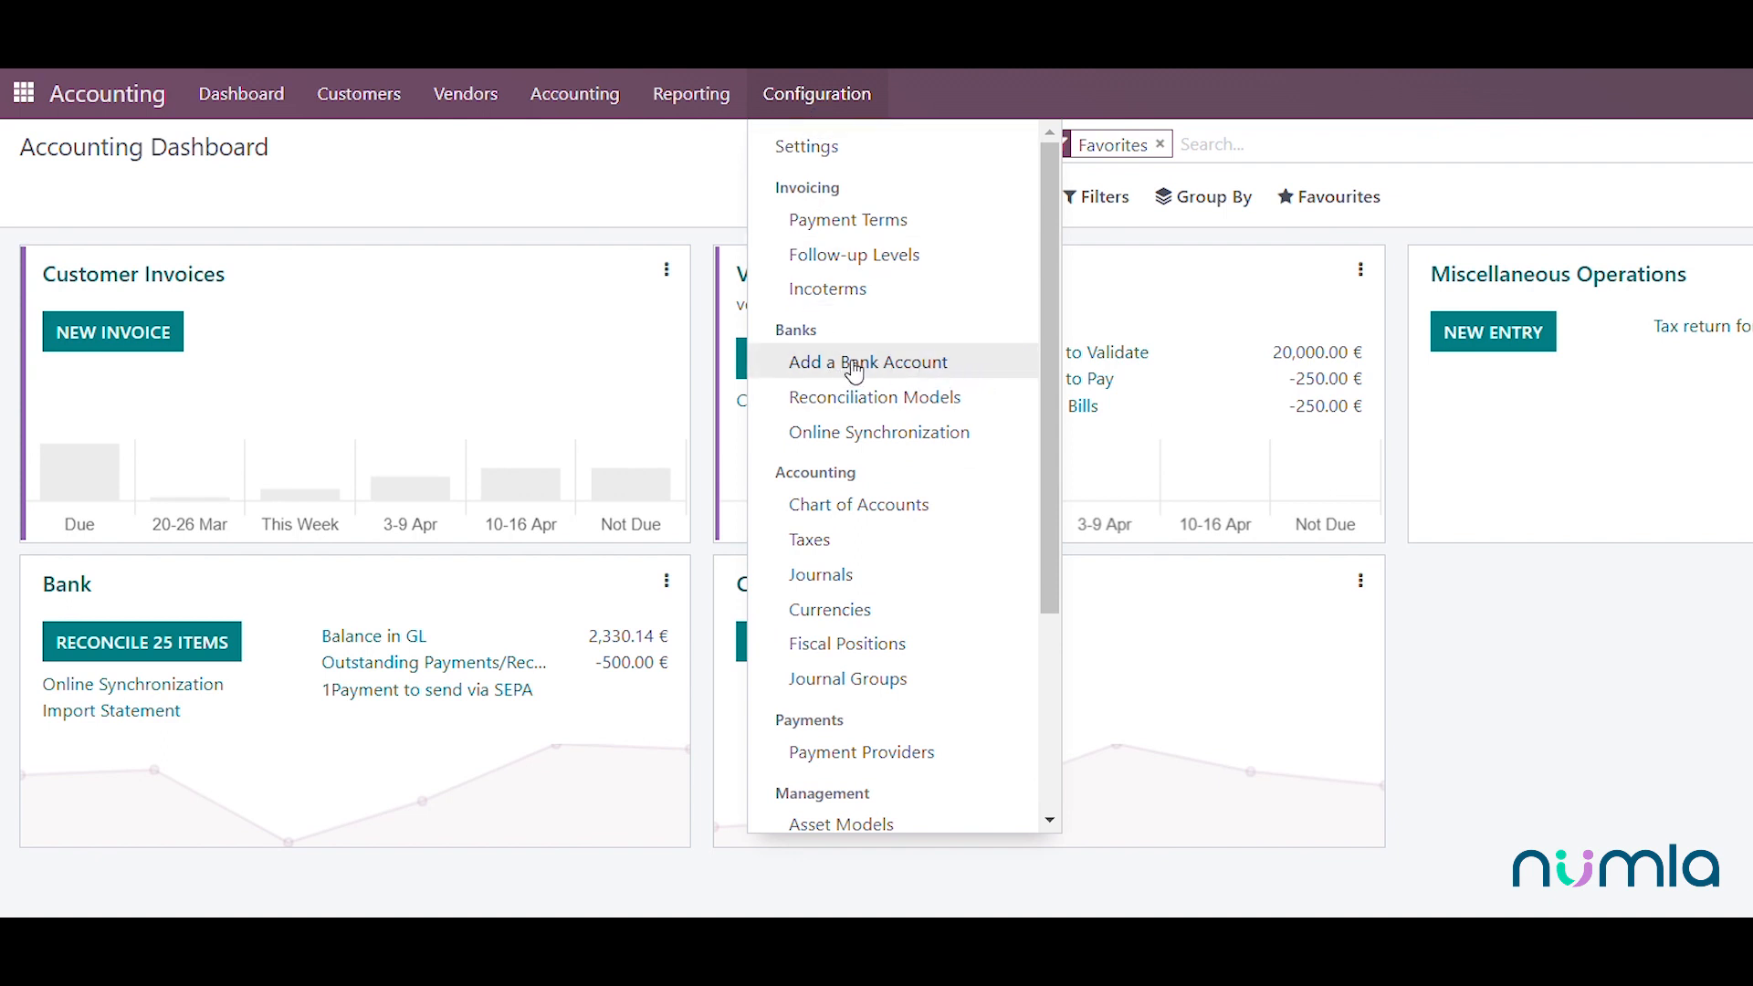
# Step: Look up AIB among the Irish bank institutions for a new bank account and review its Enablebanking (Free) connection options without connecting
pyautogui.click(924, 374)
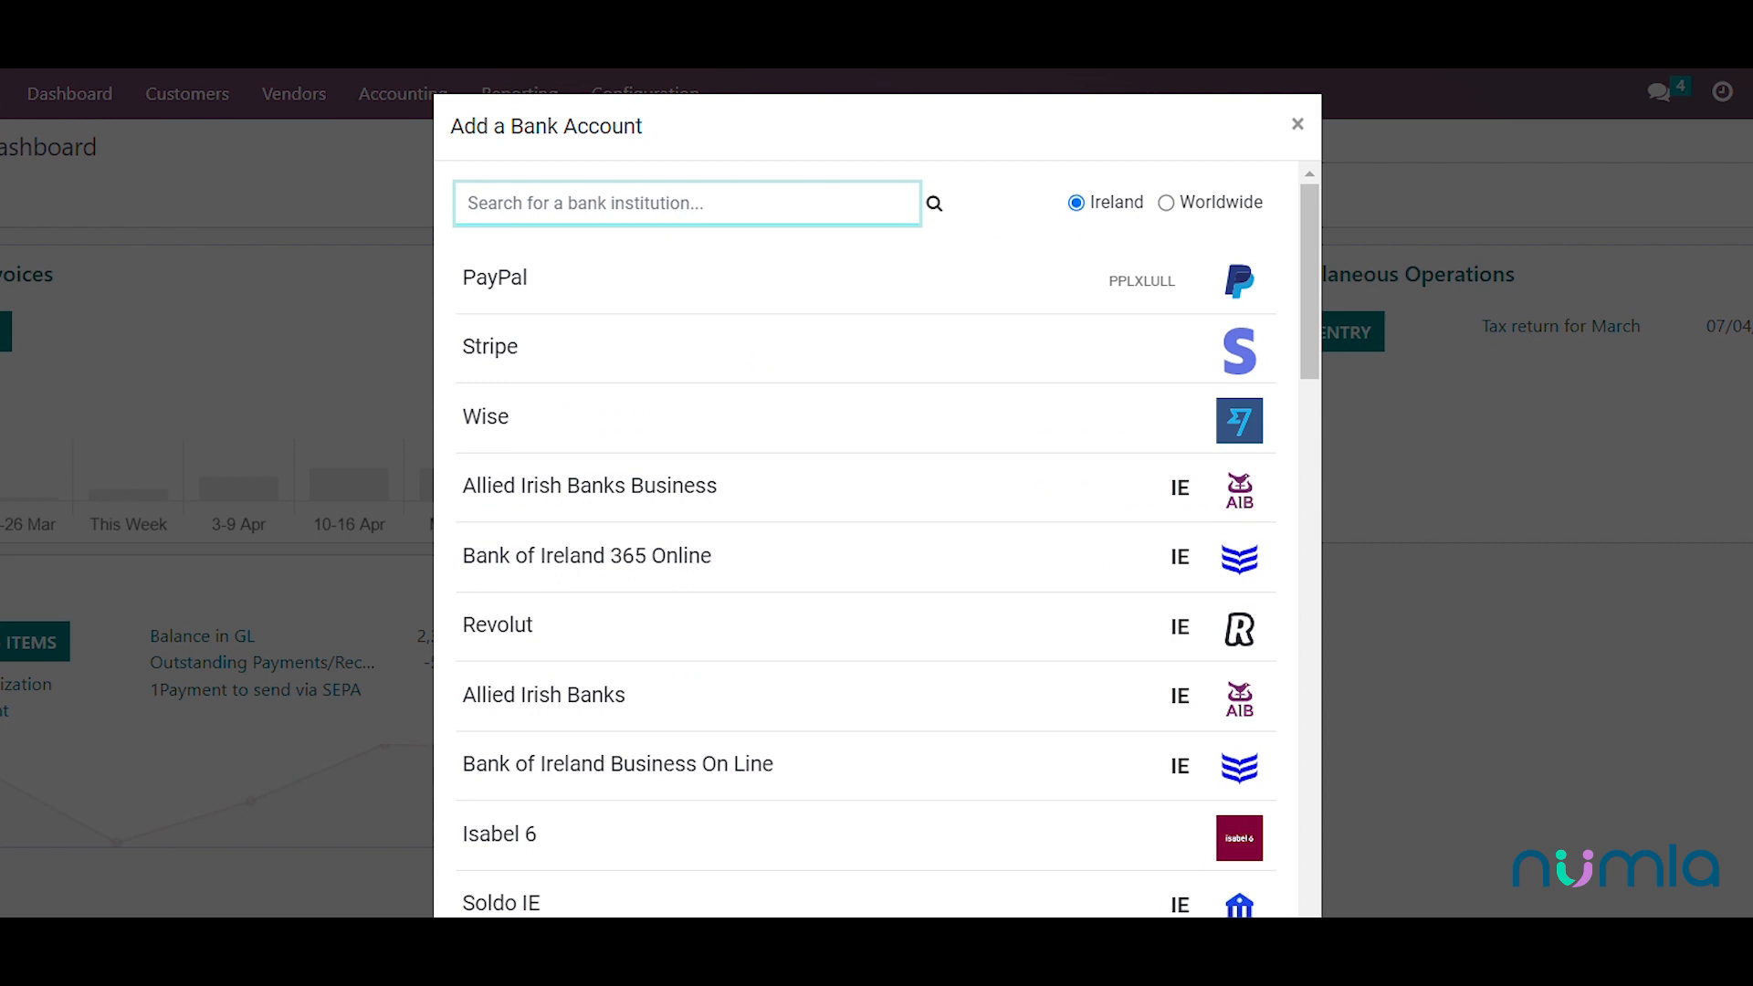
pyautogui.write('ai')
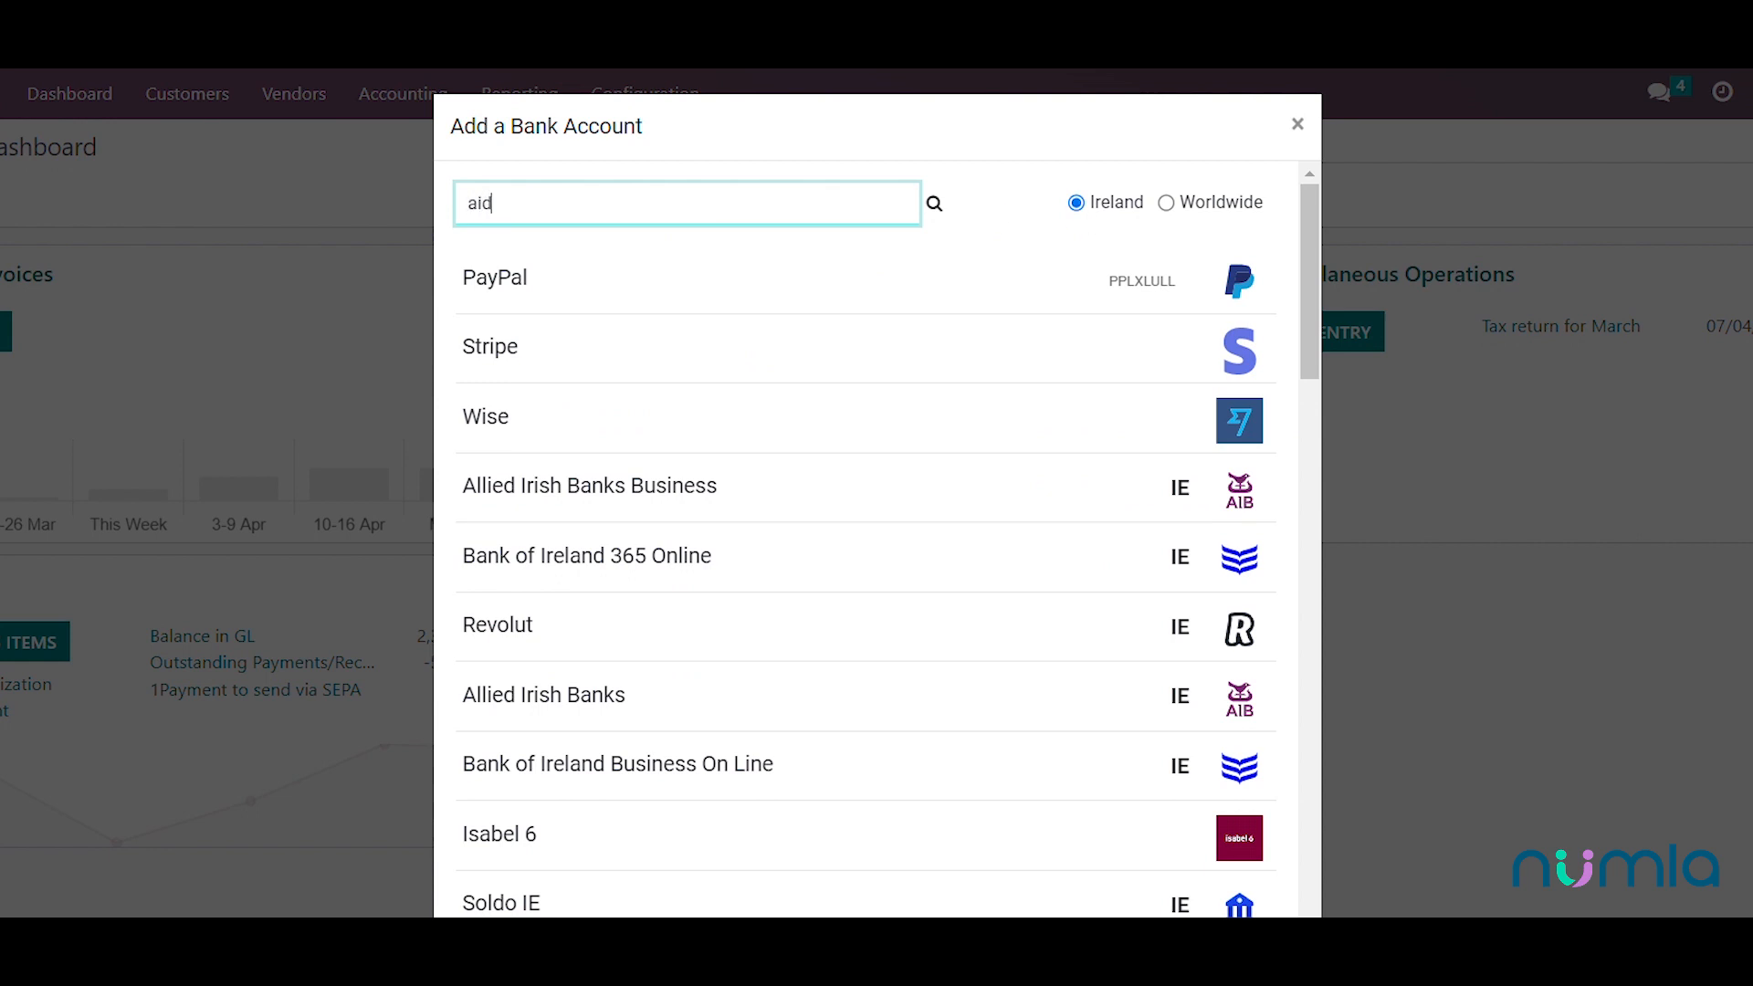
pyautogui.write('d')
pyautogui.press('BackSpace')
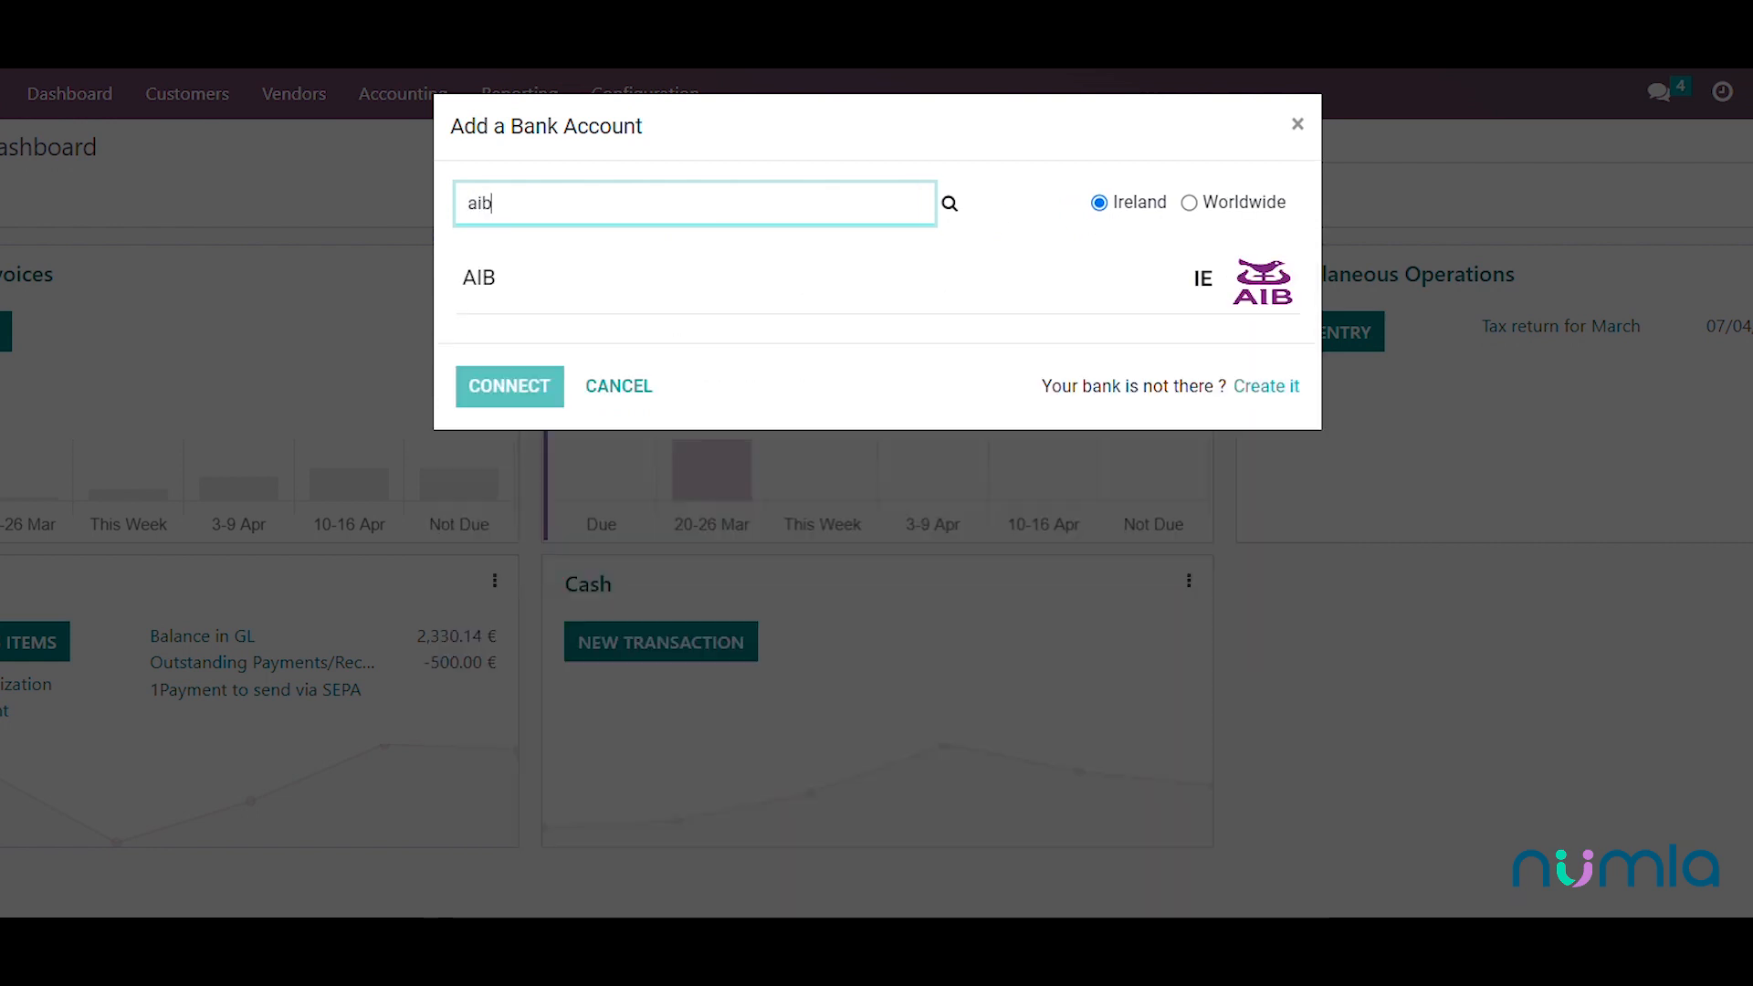
pyautogui.click(587, 310)
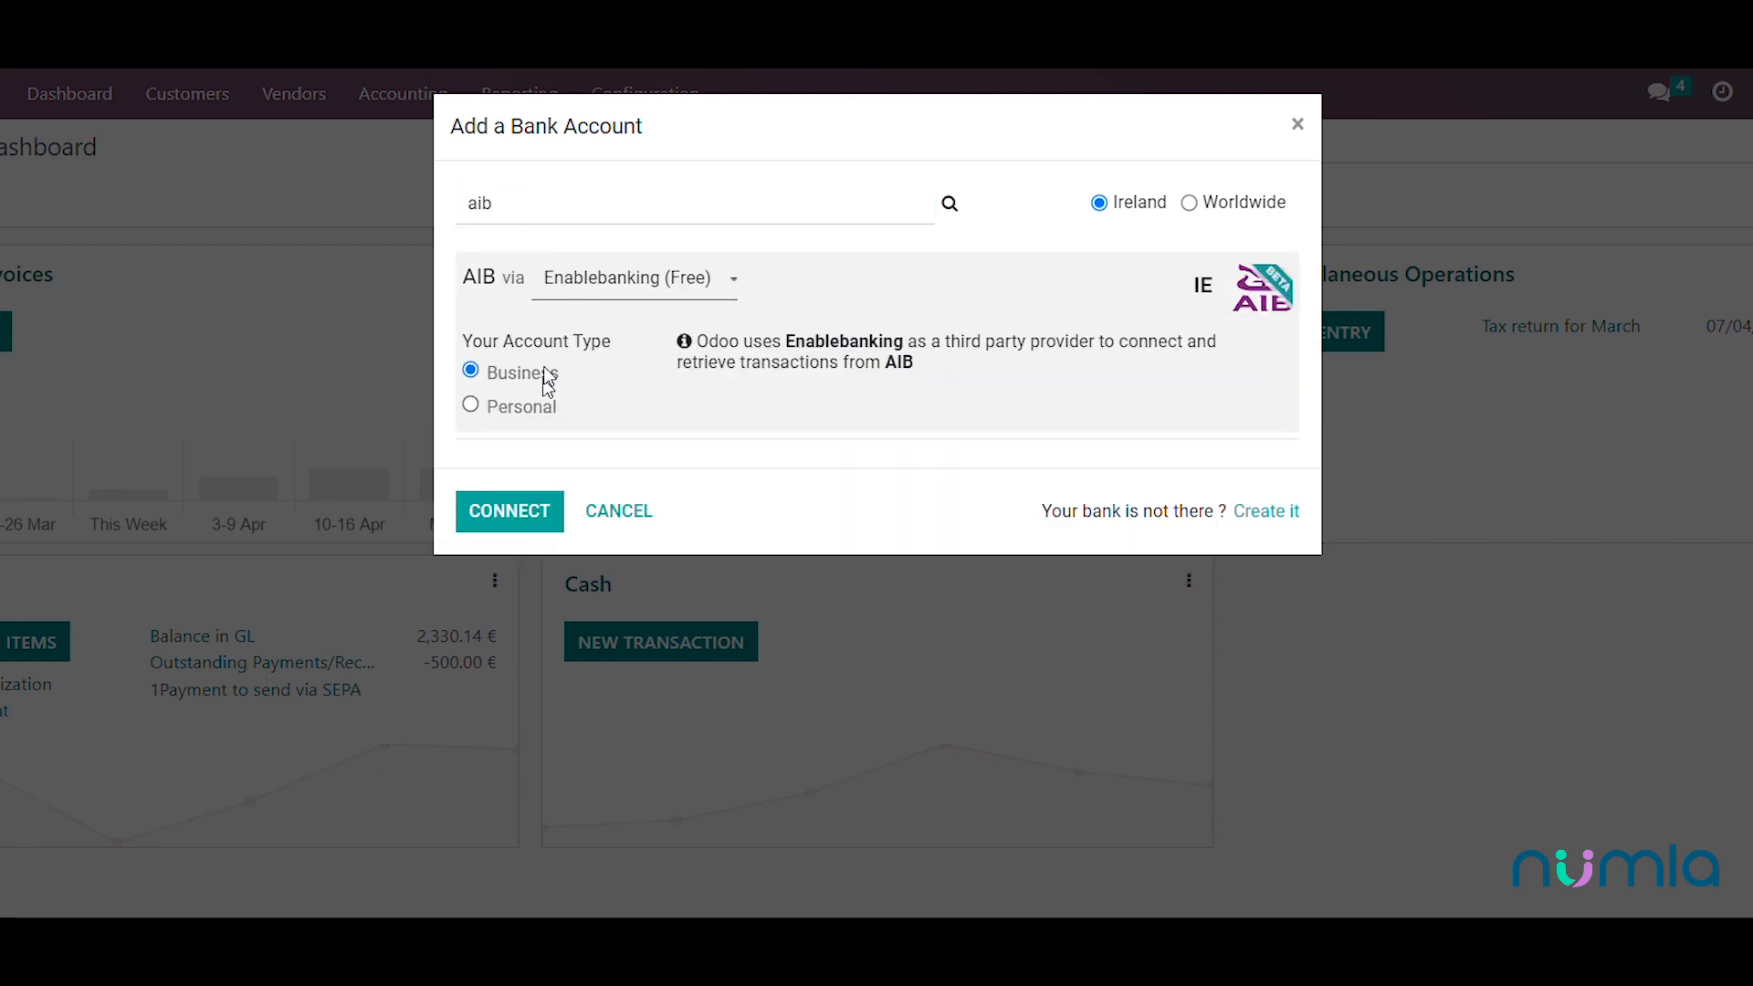
pyautogui.click(666, 280)
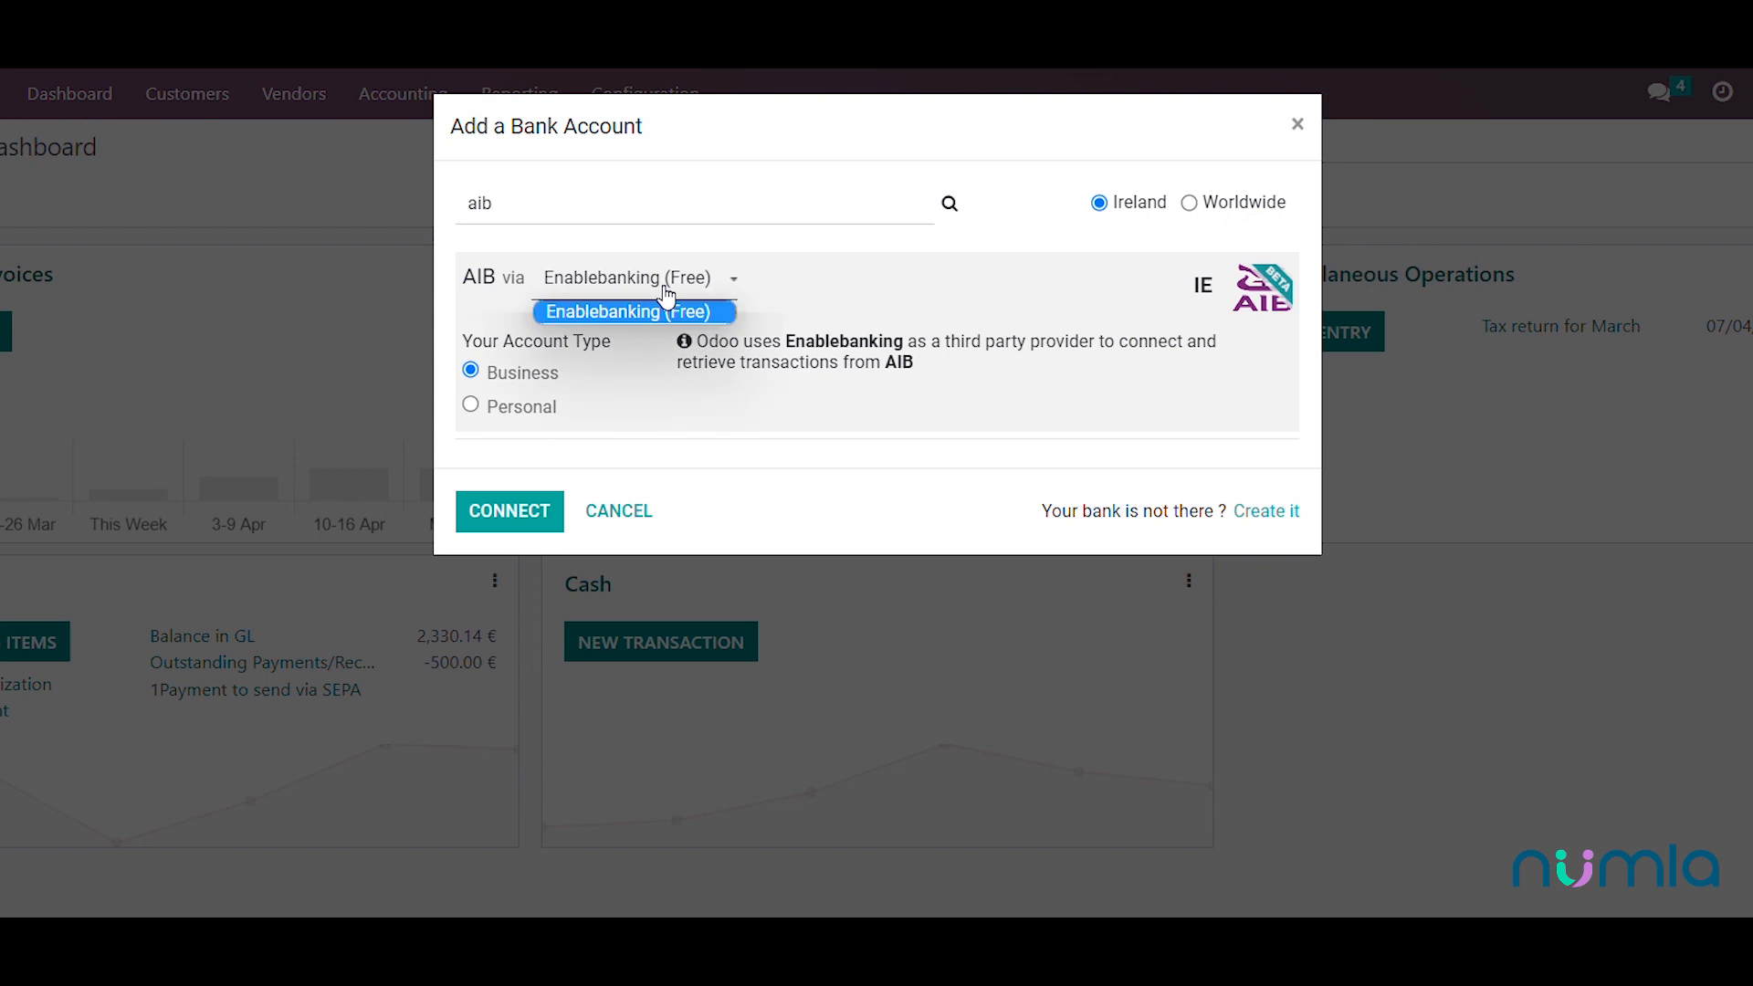
pyautogui.click(669, 309)
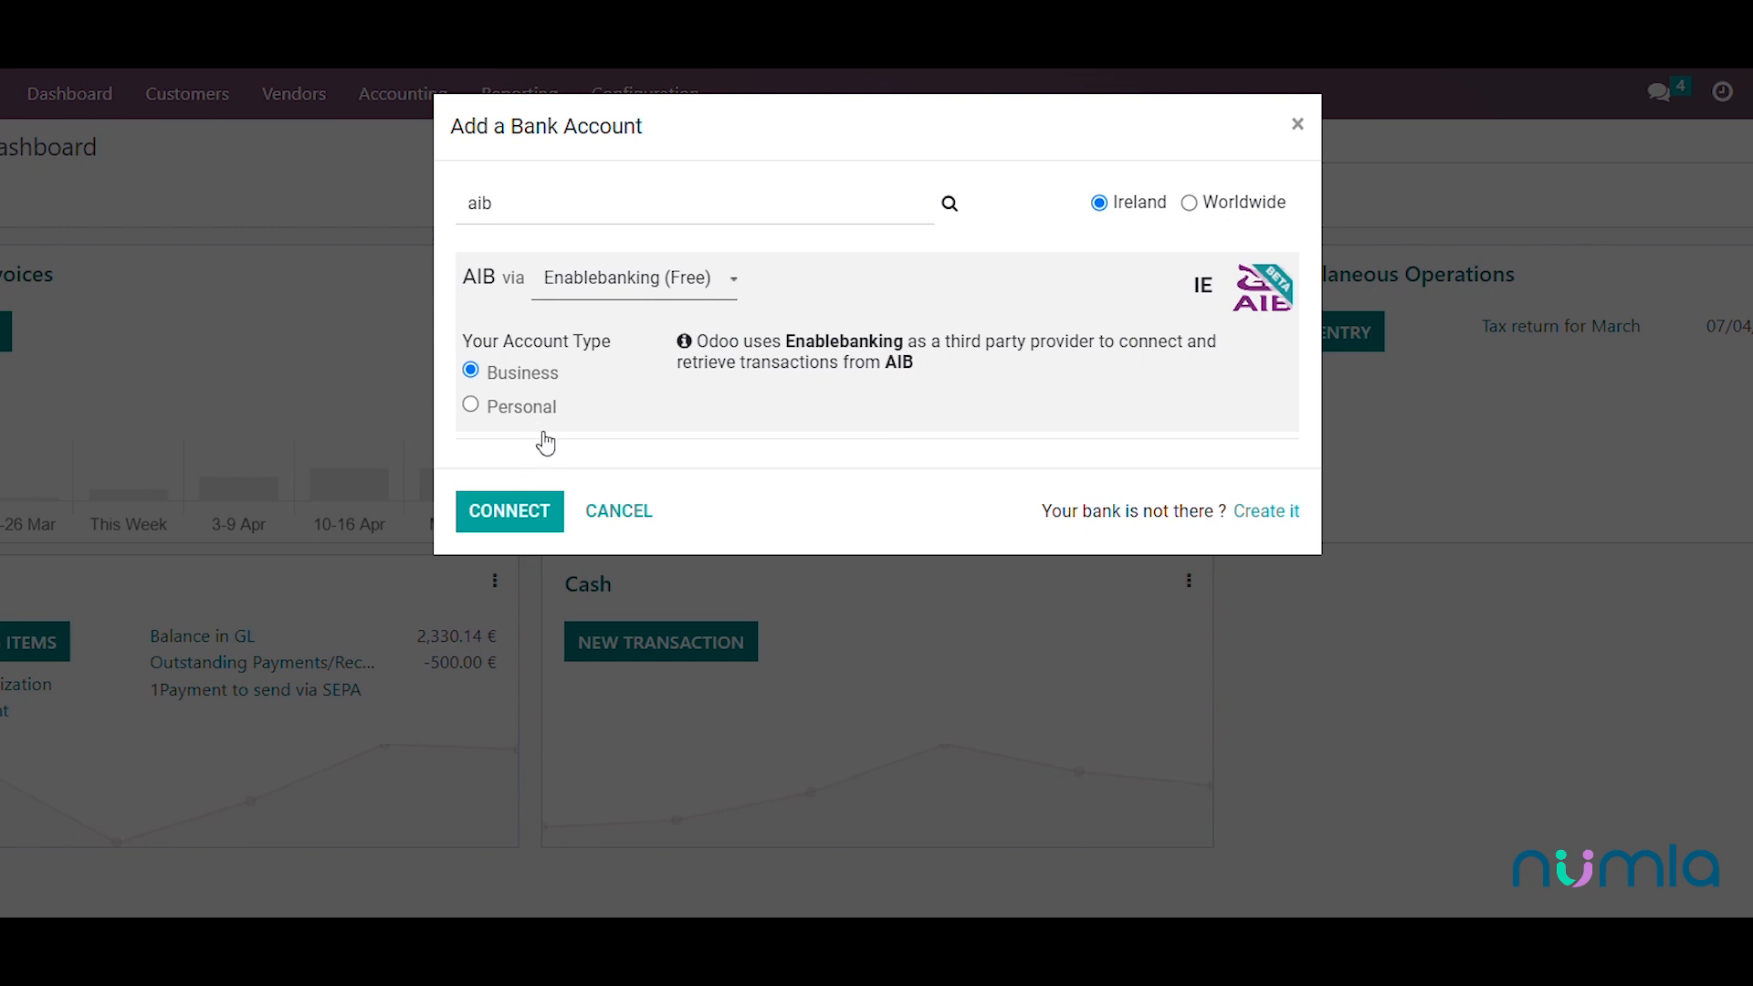
pyautogui.click(650, 517)
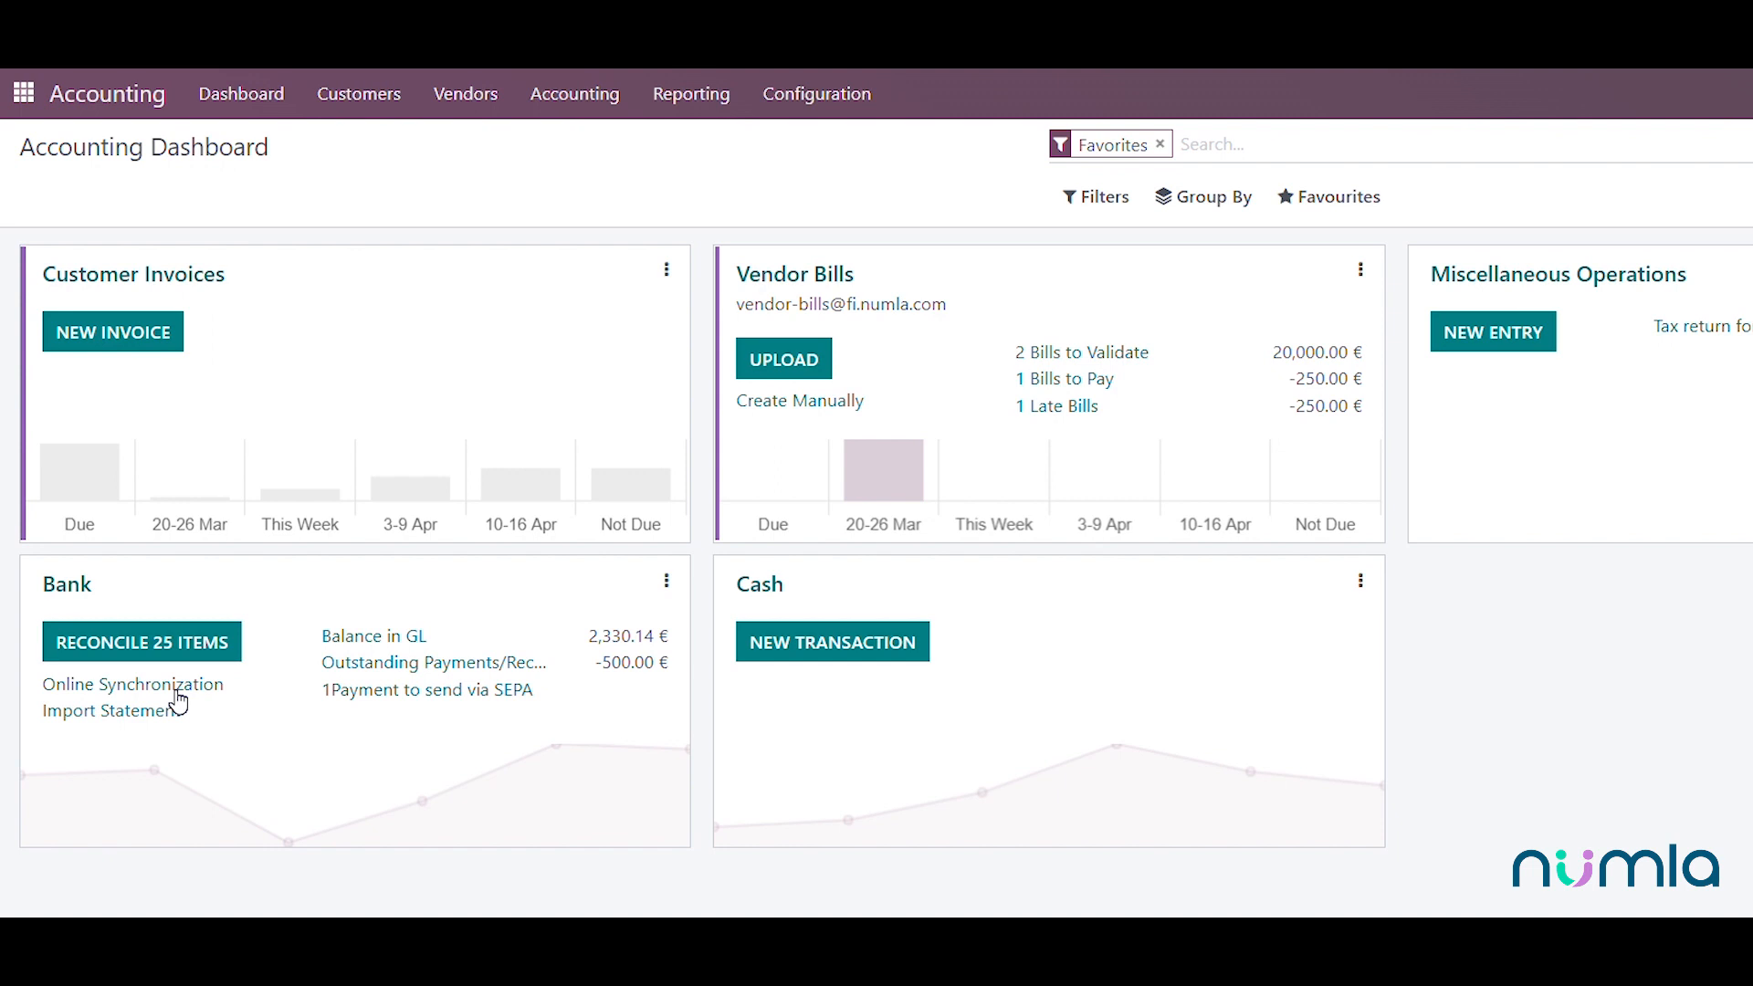
# Step: Reconcile the 10/01/2022 FACEBK transaction of the Bank journal using the digital marketing reconciliation model and validate it
pyautogui.click(124, 644)
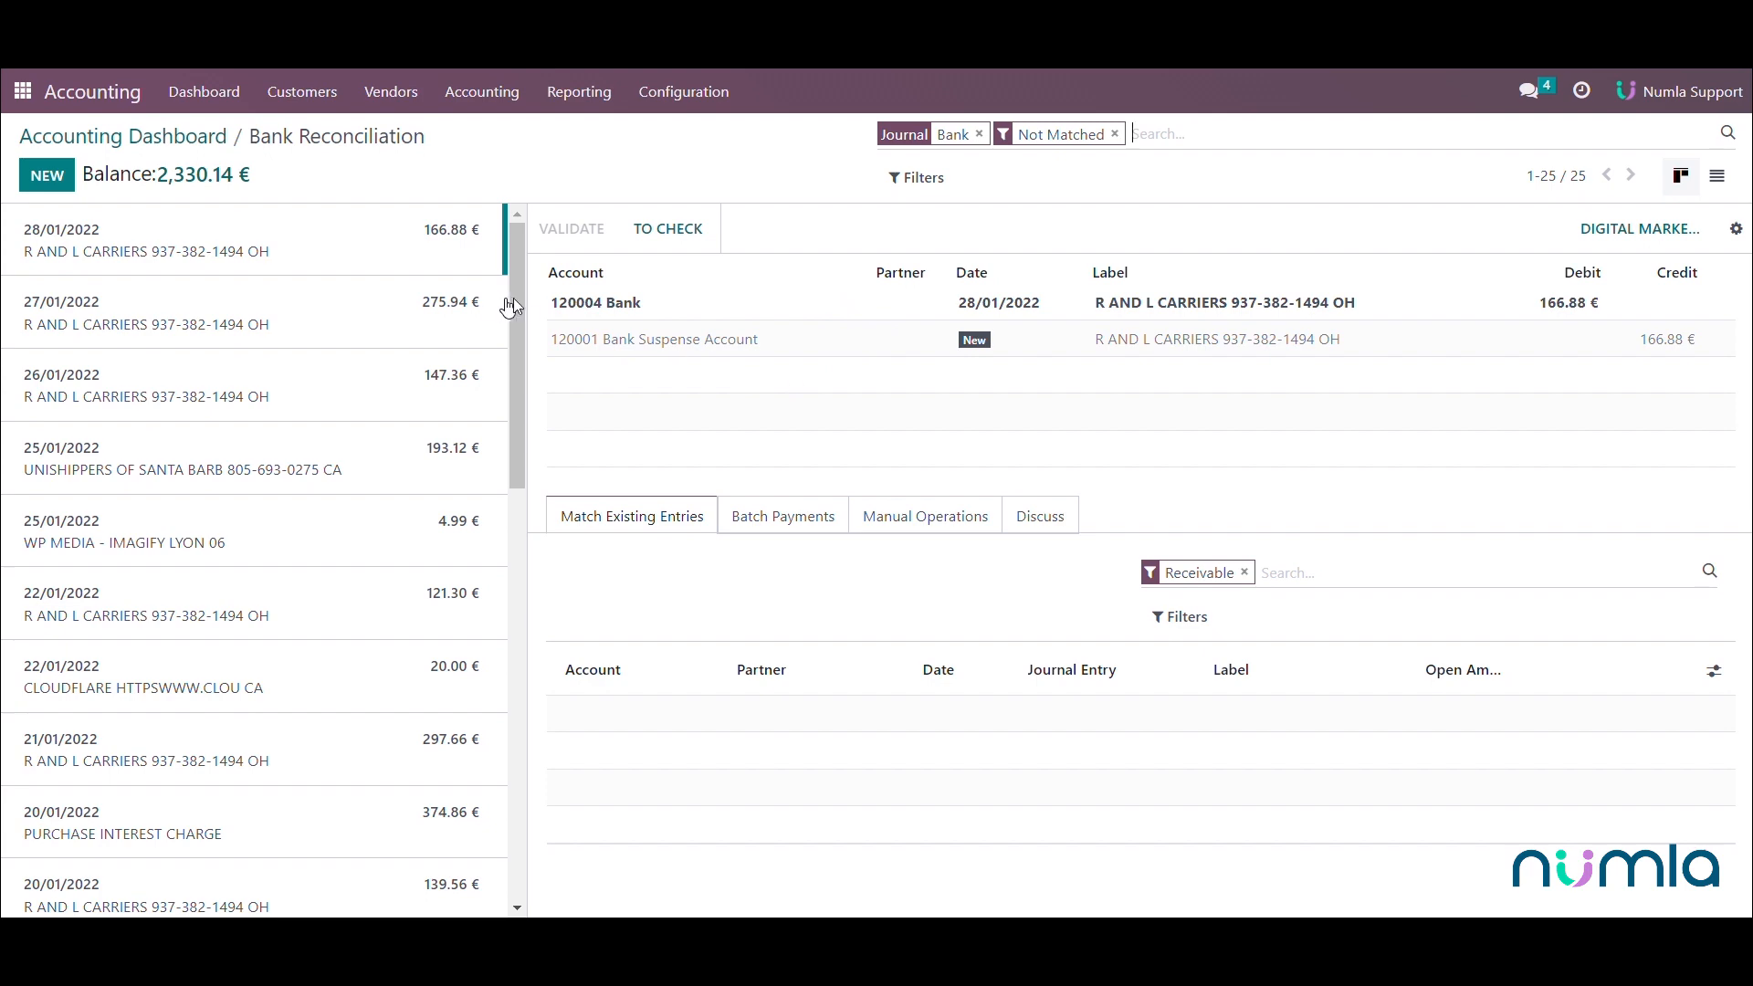
pyautogui.moveTo(521, 298); pyautogui.dragTo(528, 730)
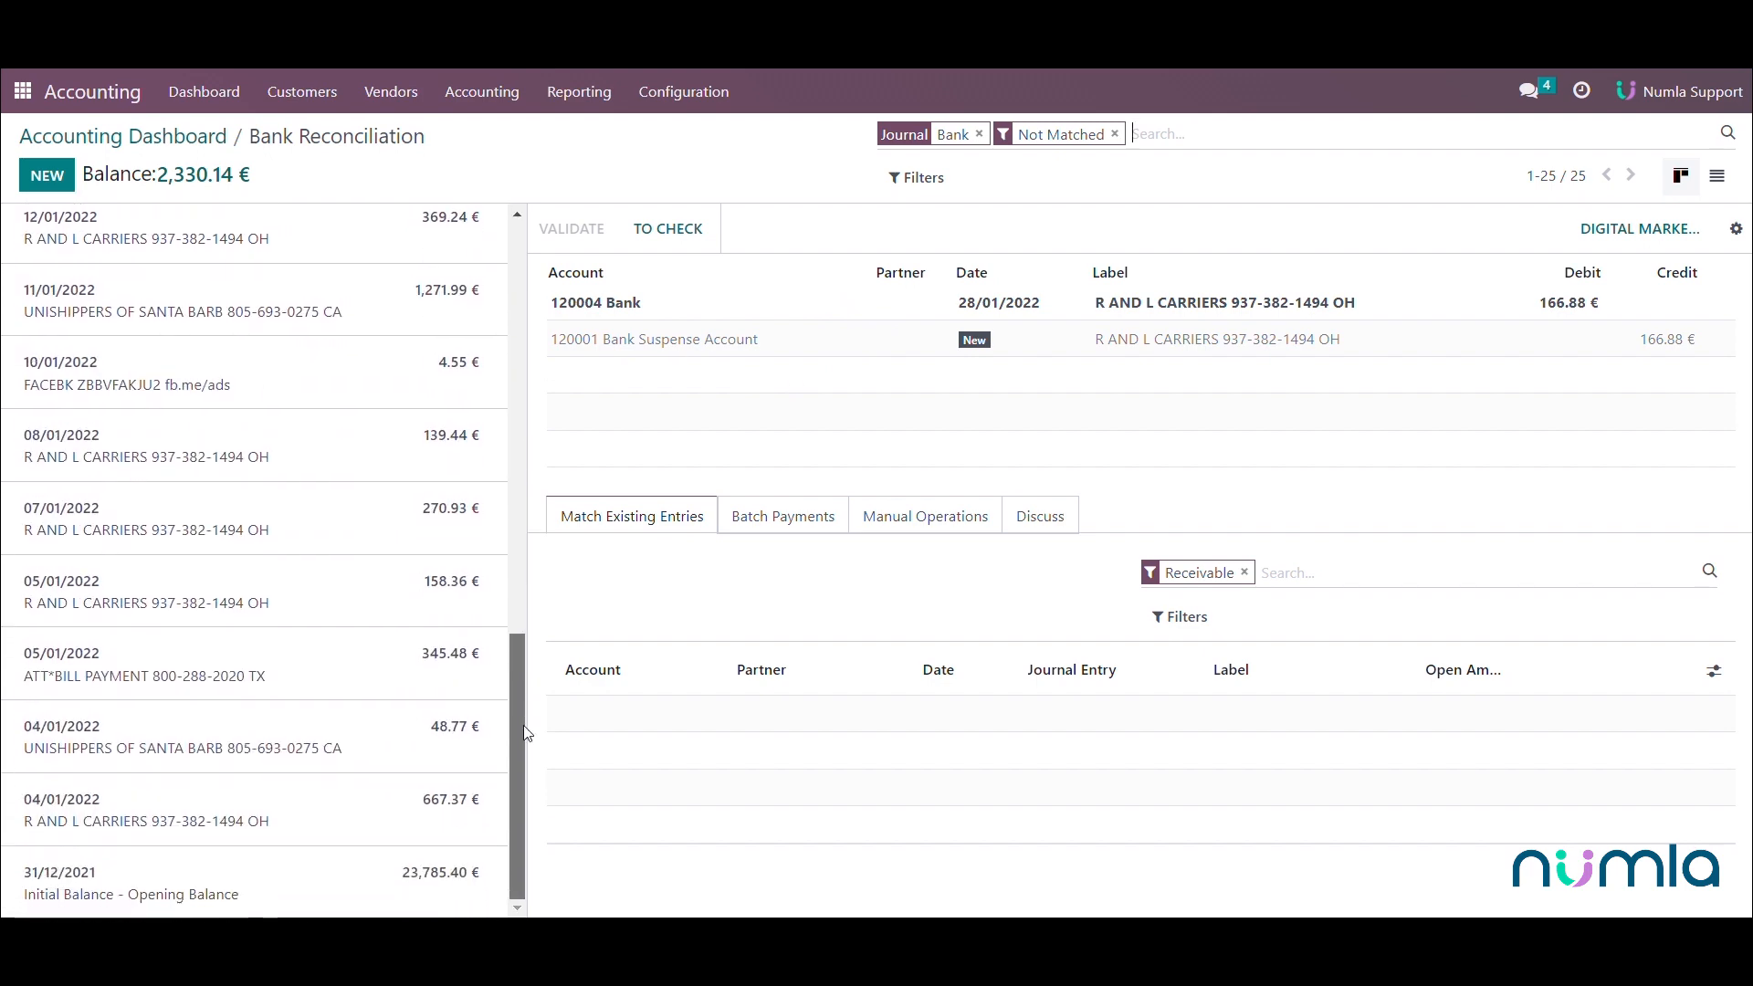
pyautogui.click(141, 388)
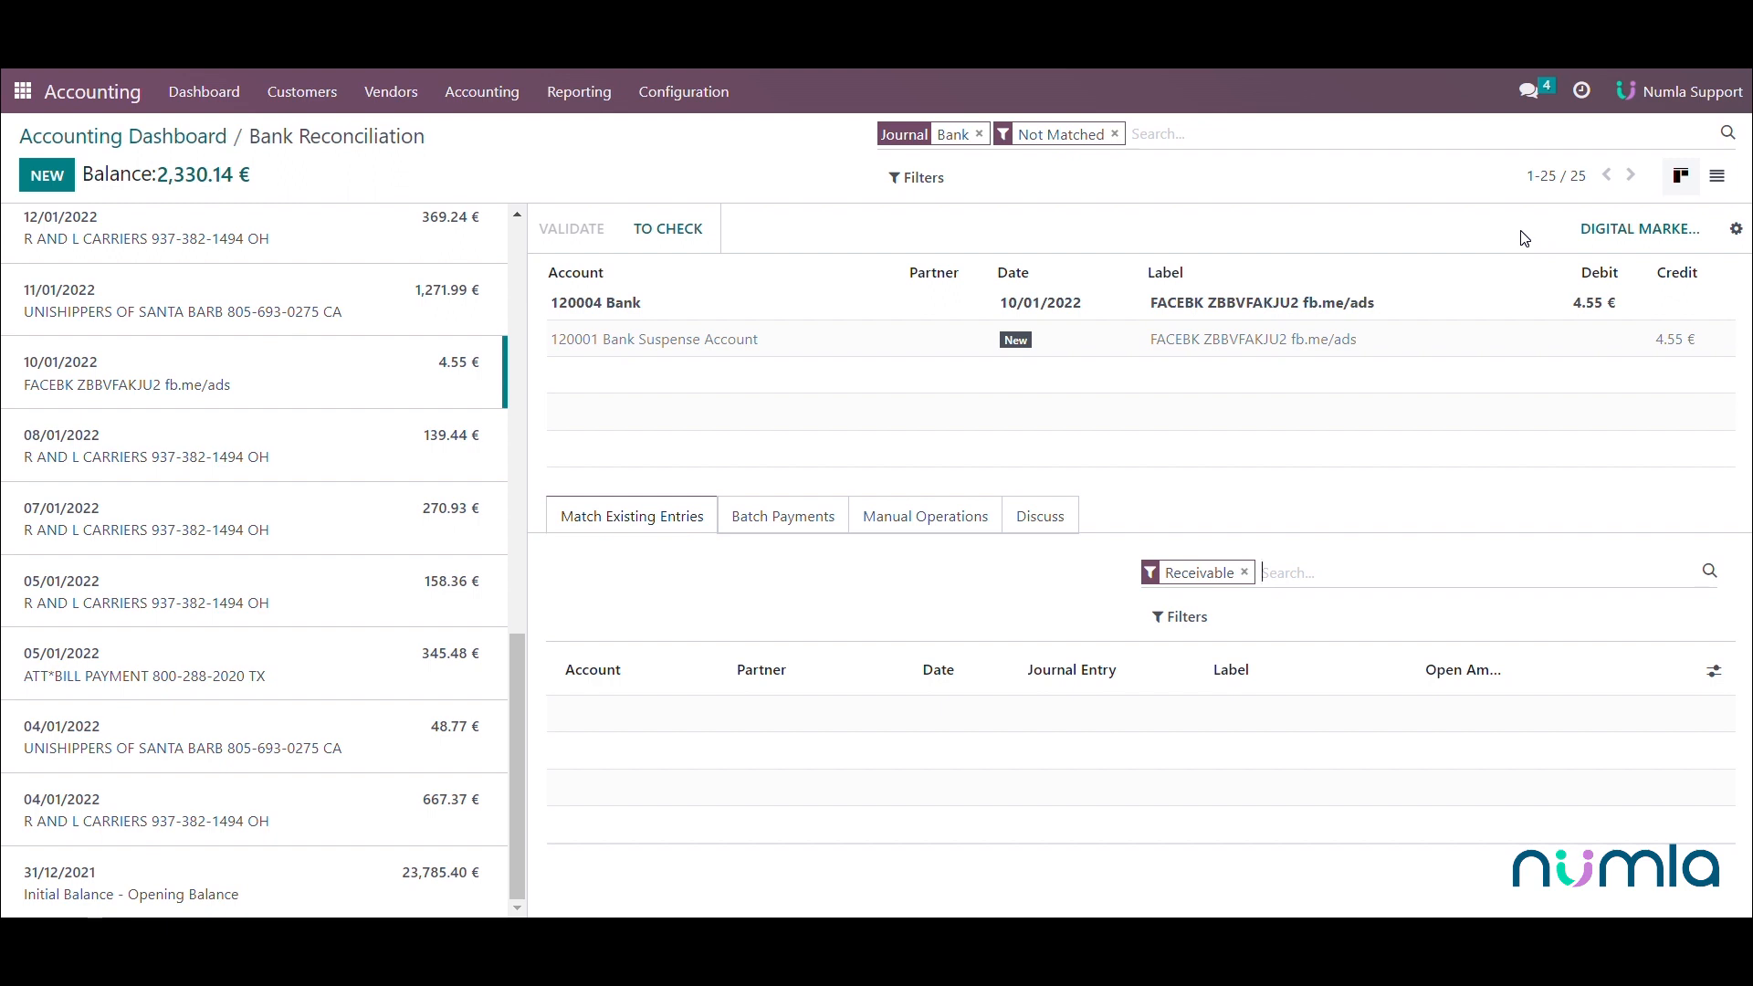
pyautogui.click(1631, 239)
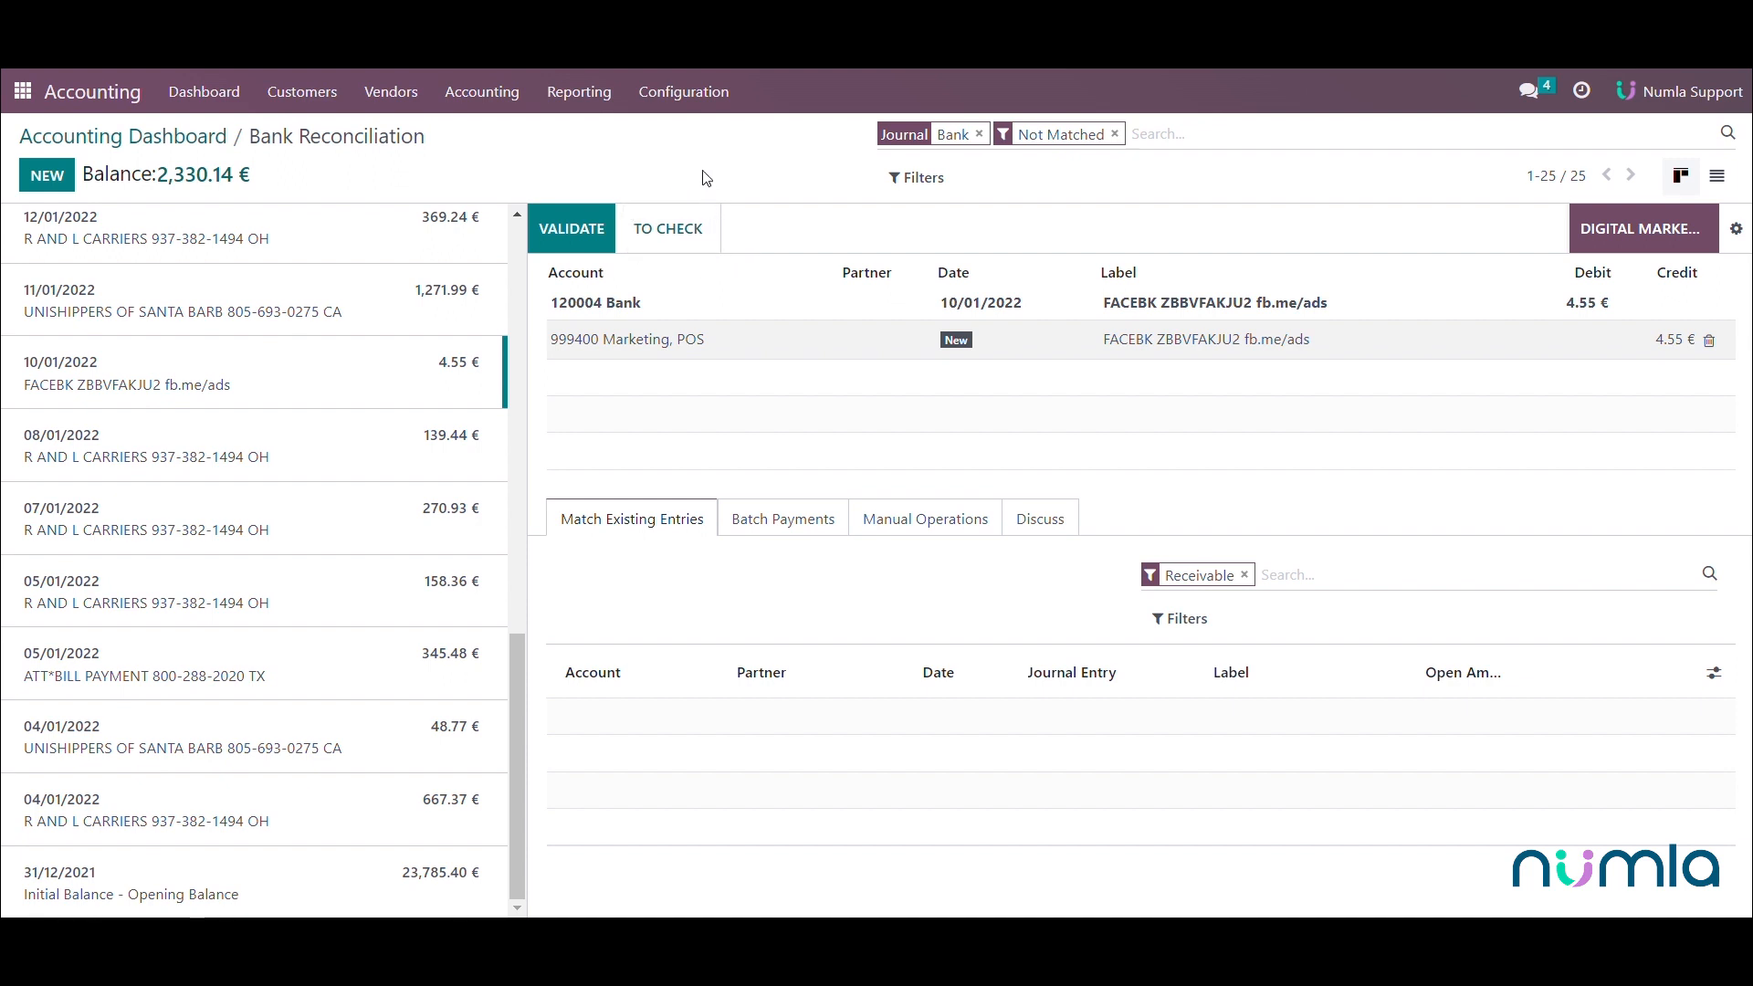
pyautogui.click(588, 234)
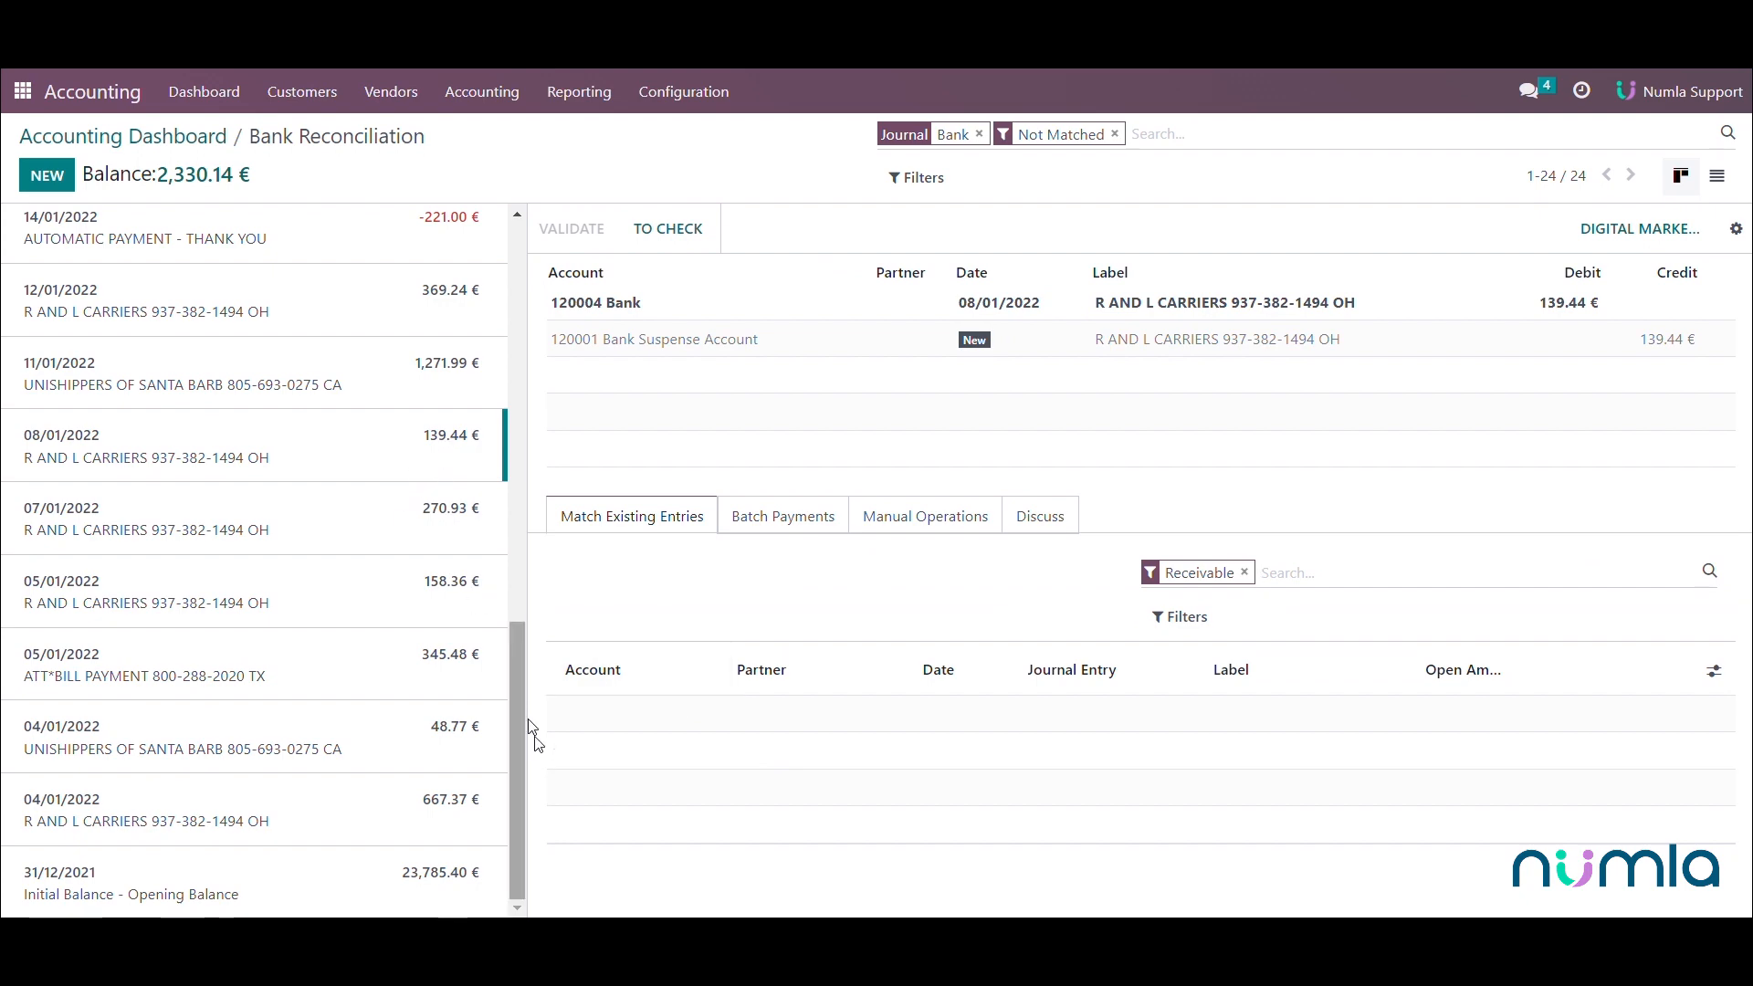
# Step: Select the 28/01/2022 R AND L CARRIERS transaction and review the unfiltered existing entries and the batch payments available for matching
pyautogui.moveTo(518, 737); pyautogui.dragTo(511, 657)
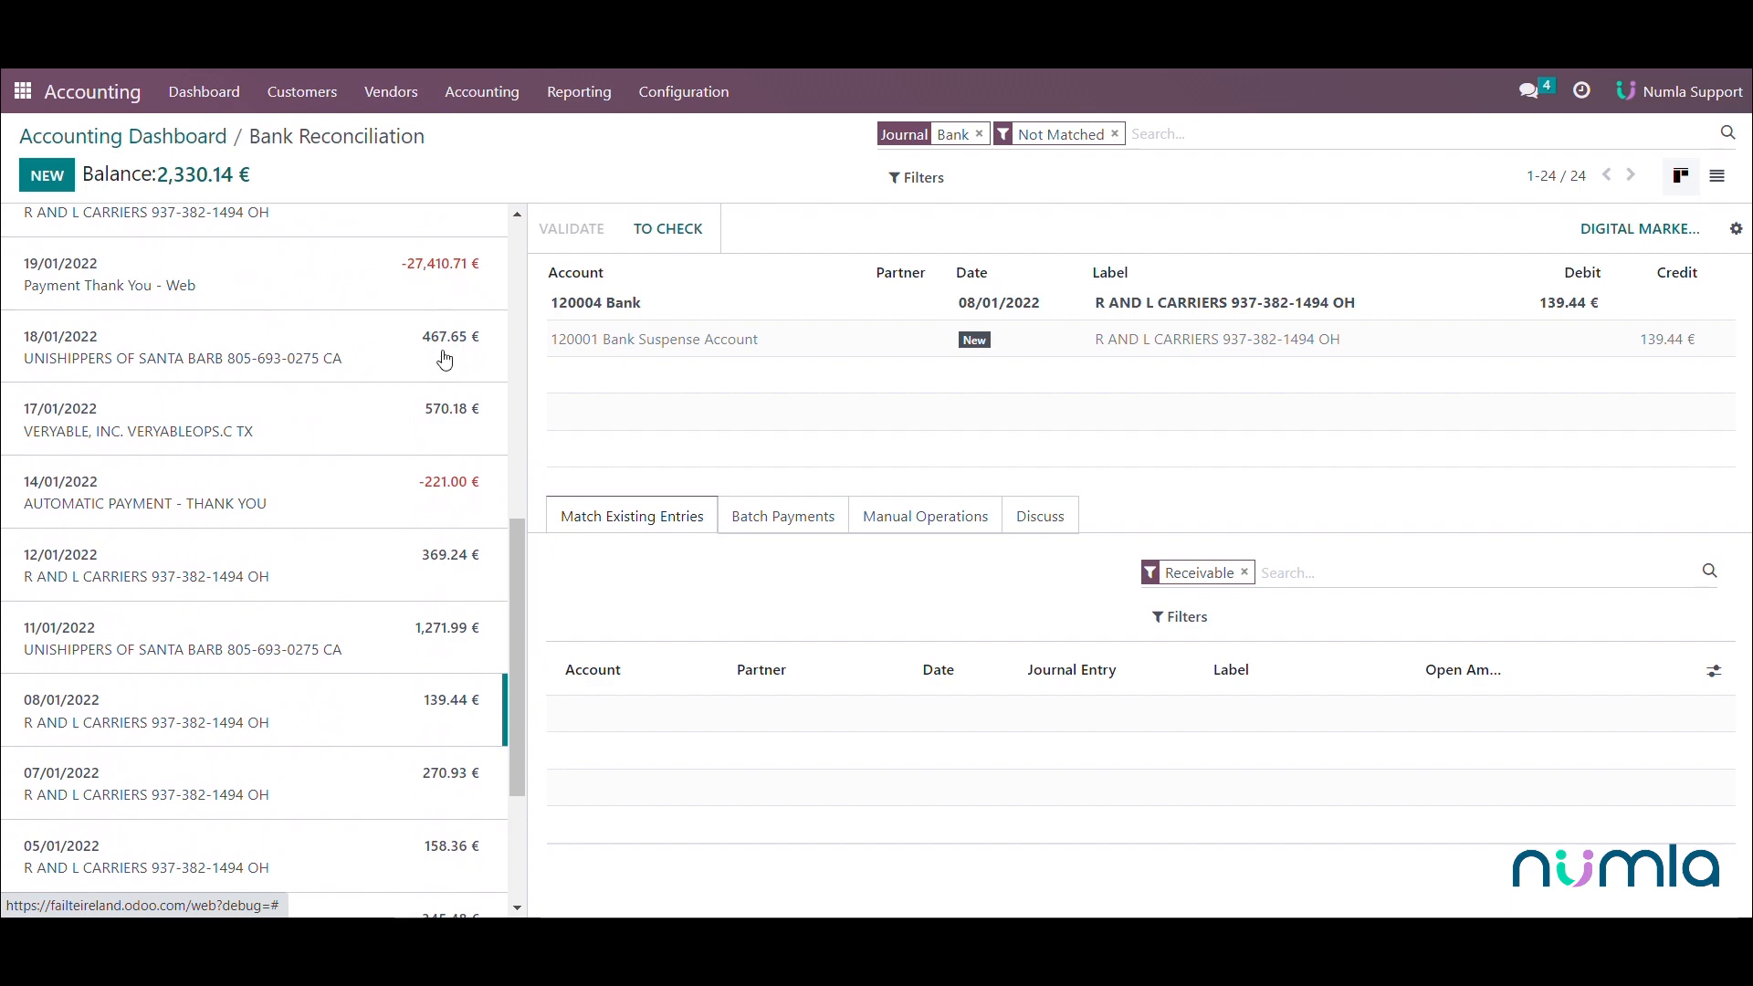
pyautogui.moveTo(518, 573); pyautogui.dragTo(517, 279)
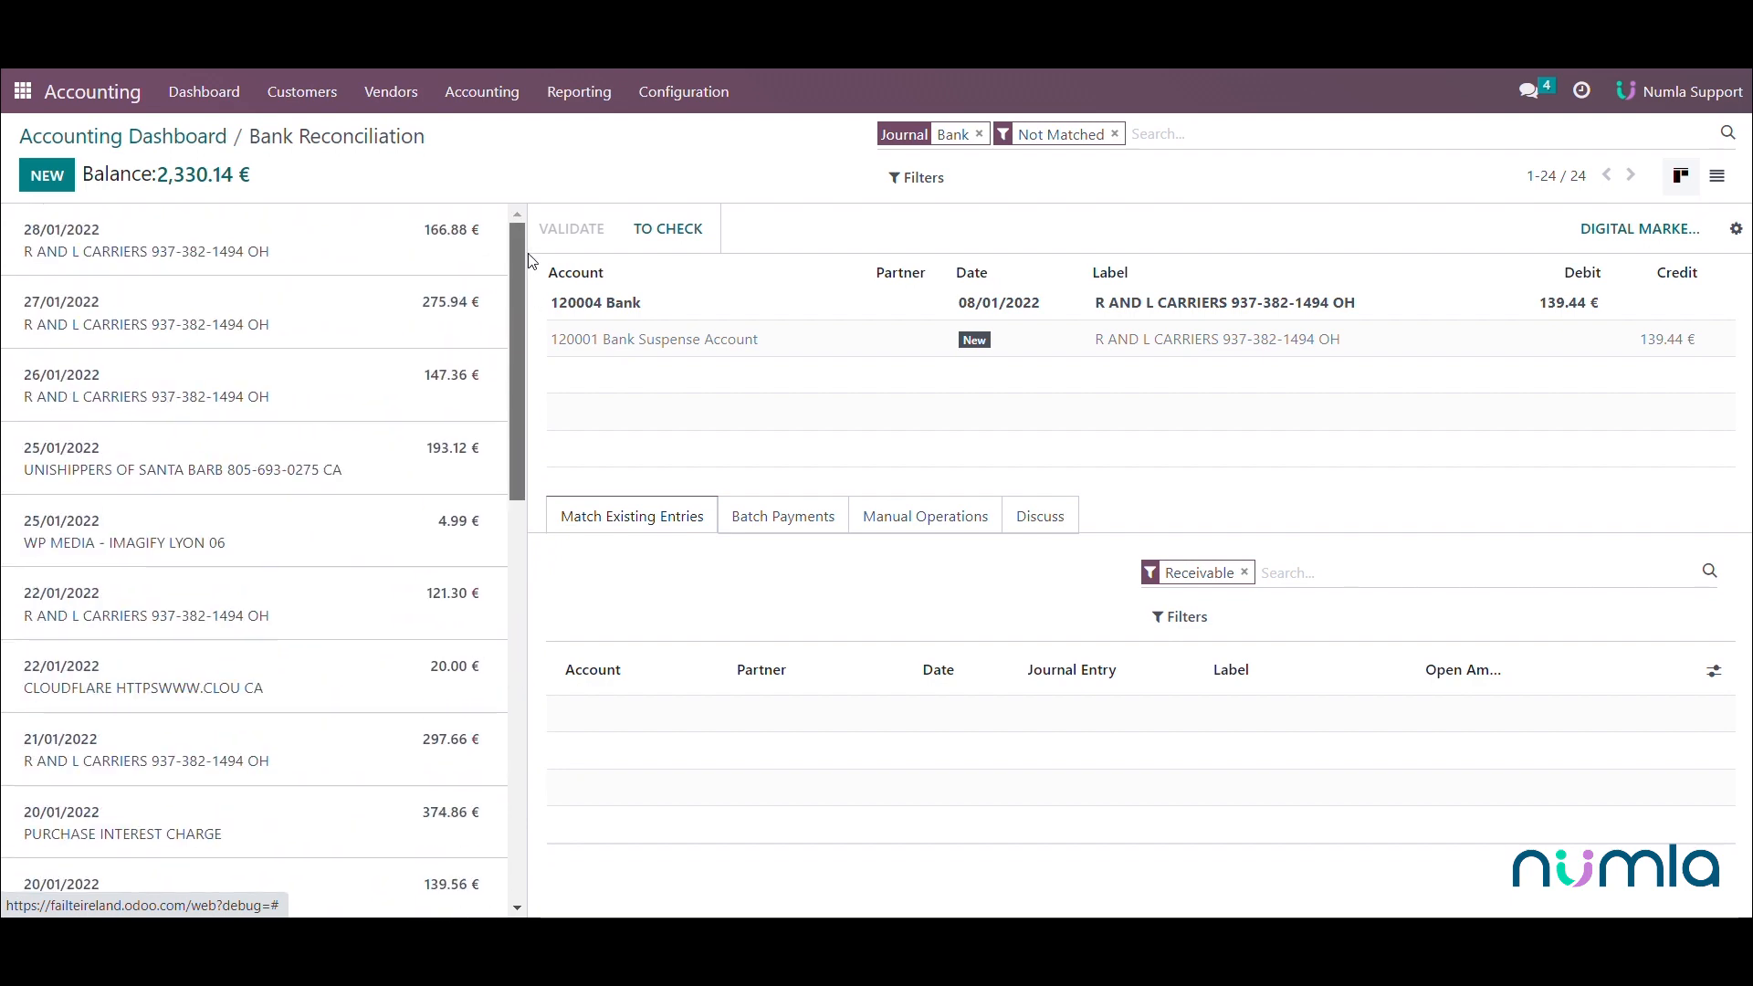
pyautogui.click(210, 263)
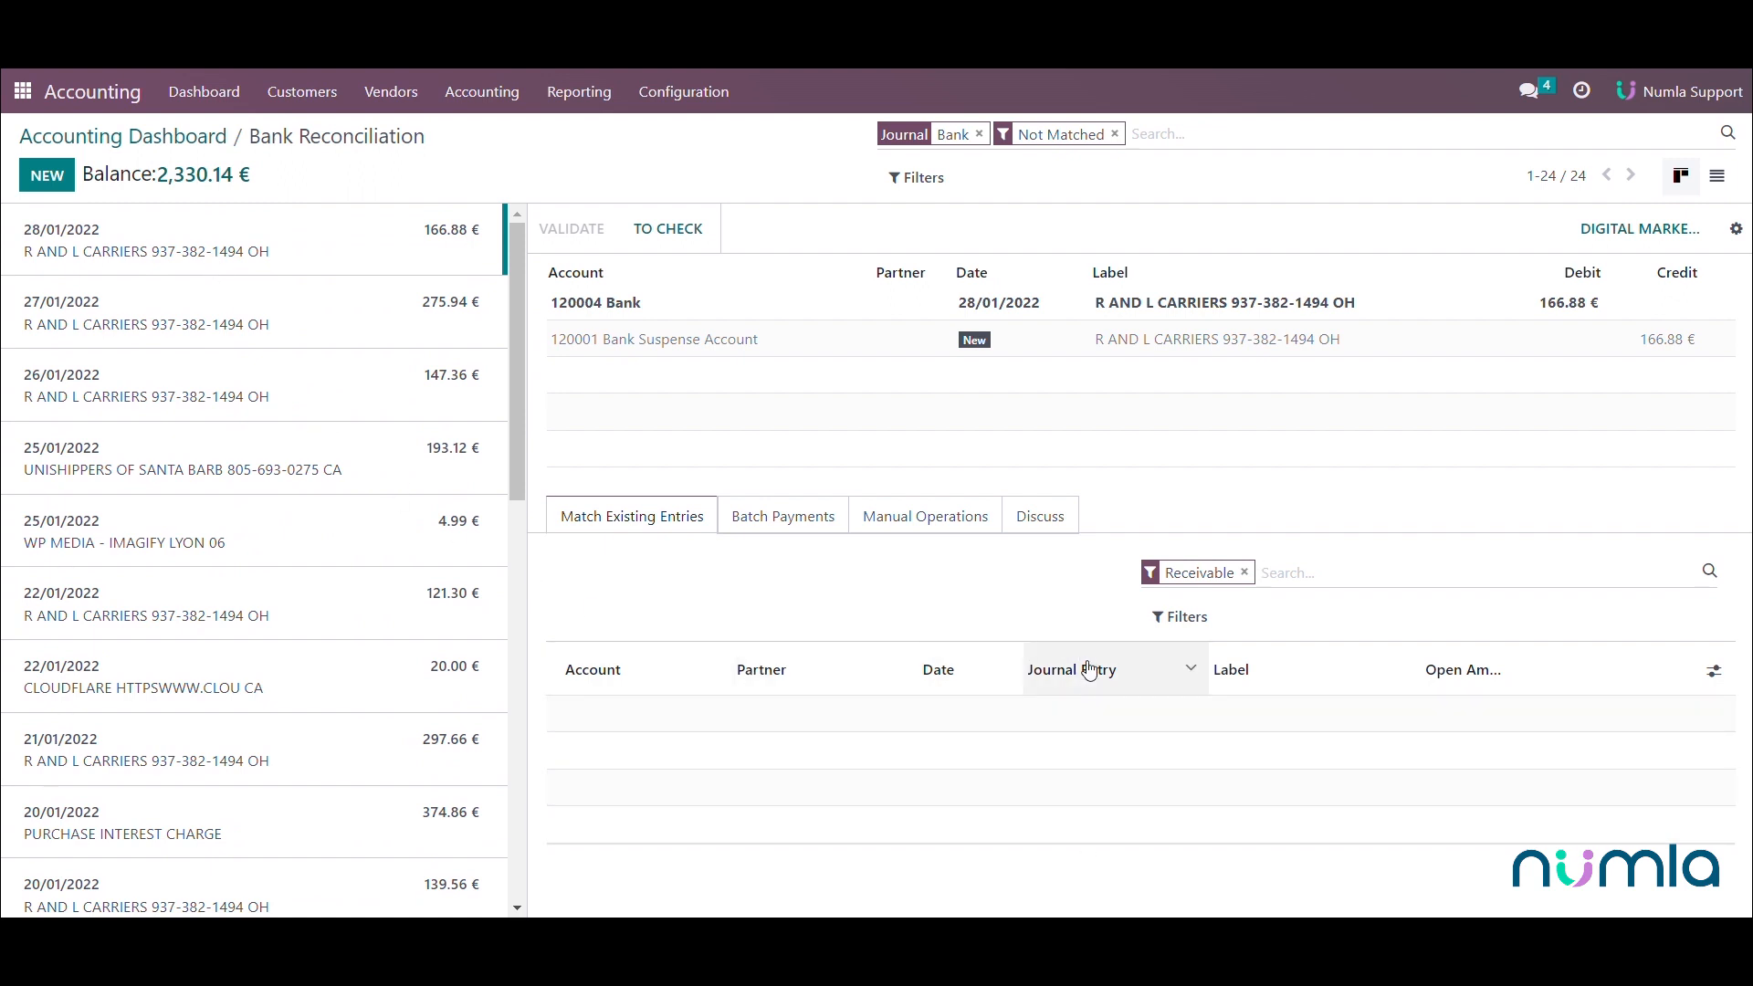
pyautogui.click(1244, 573)
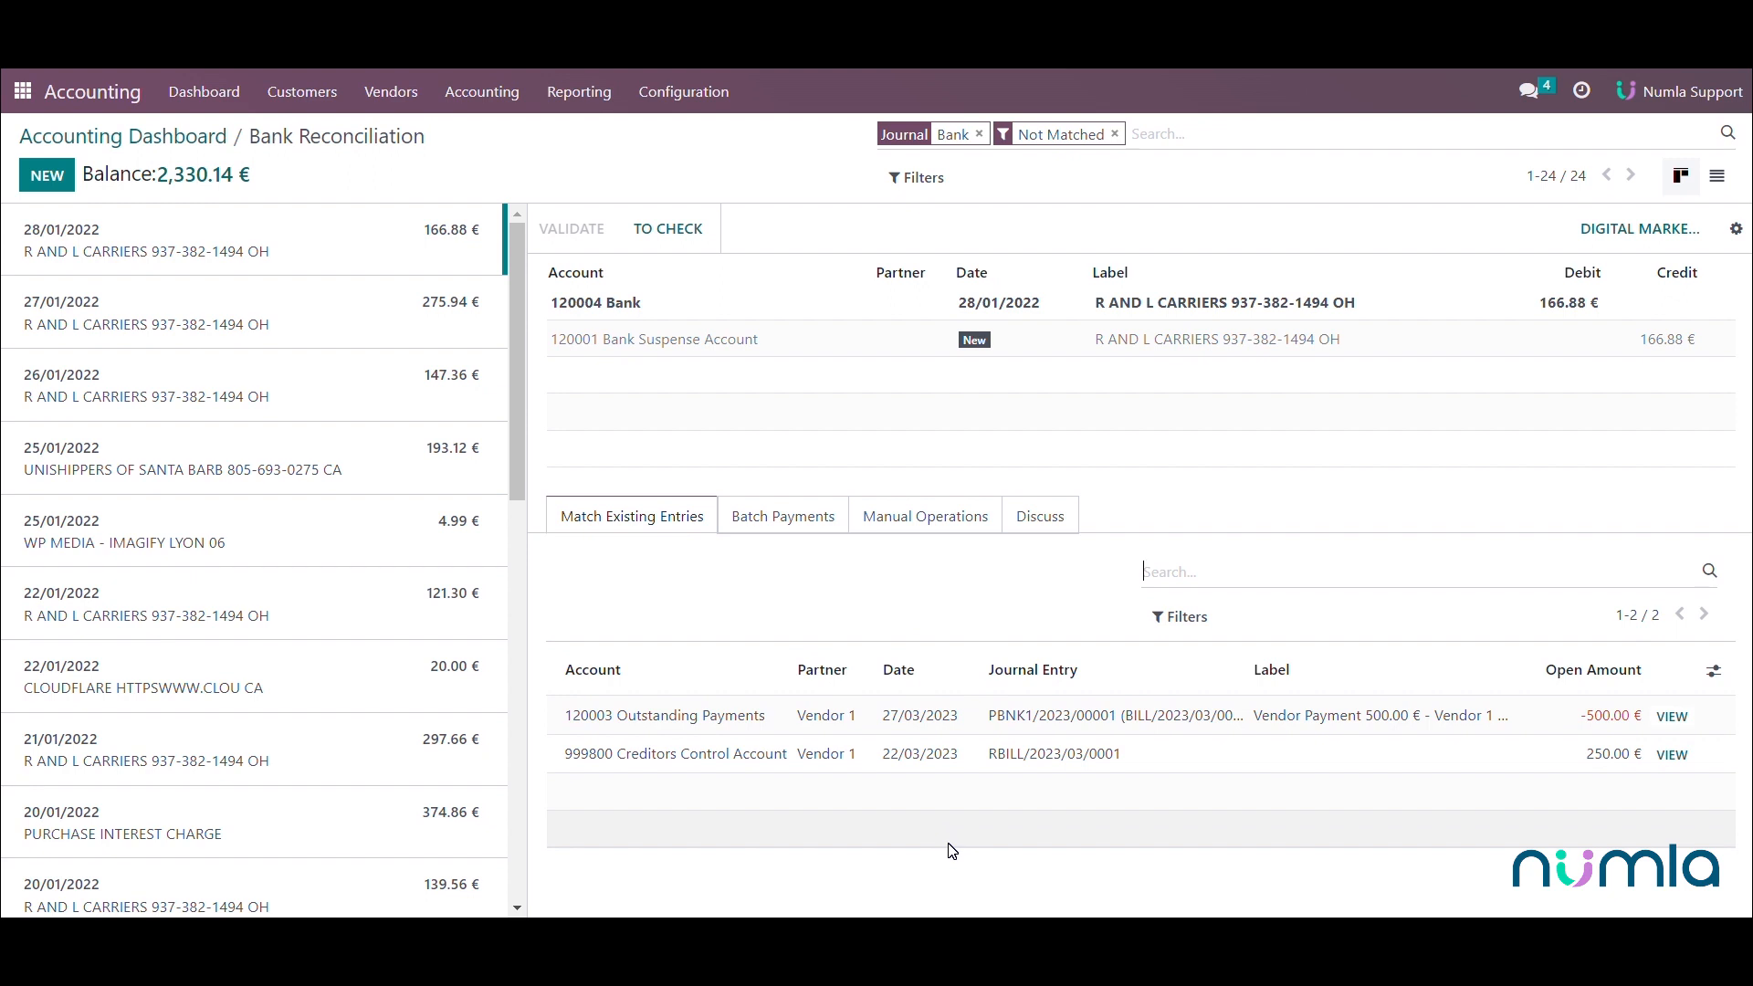
pyautogui.click(790, 517)
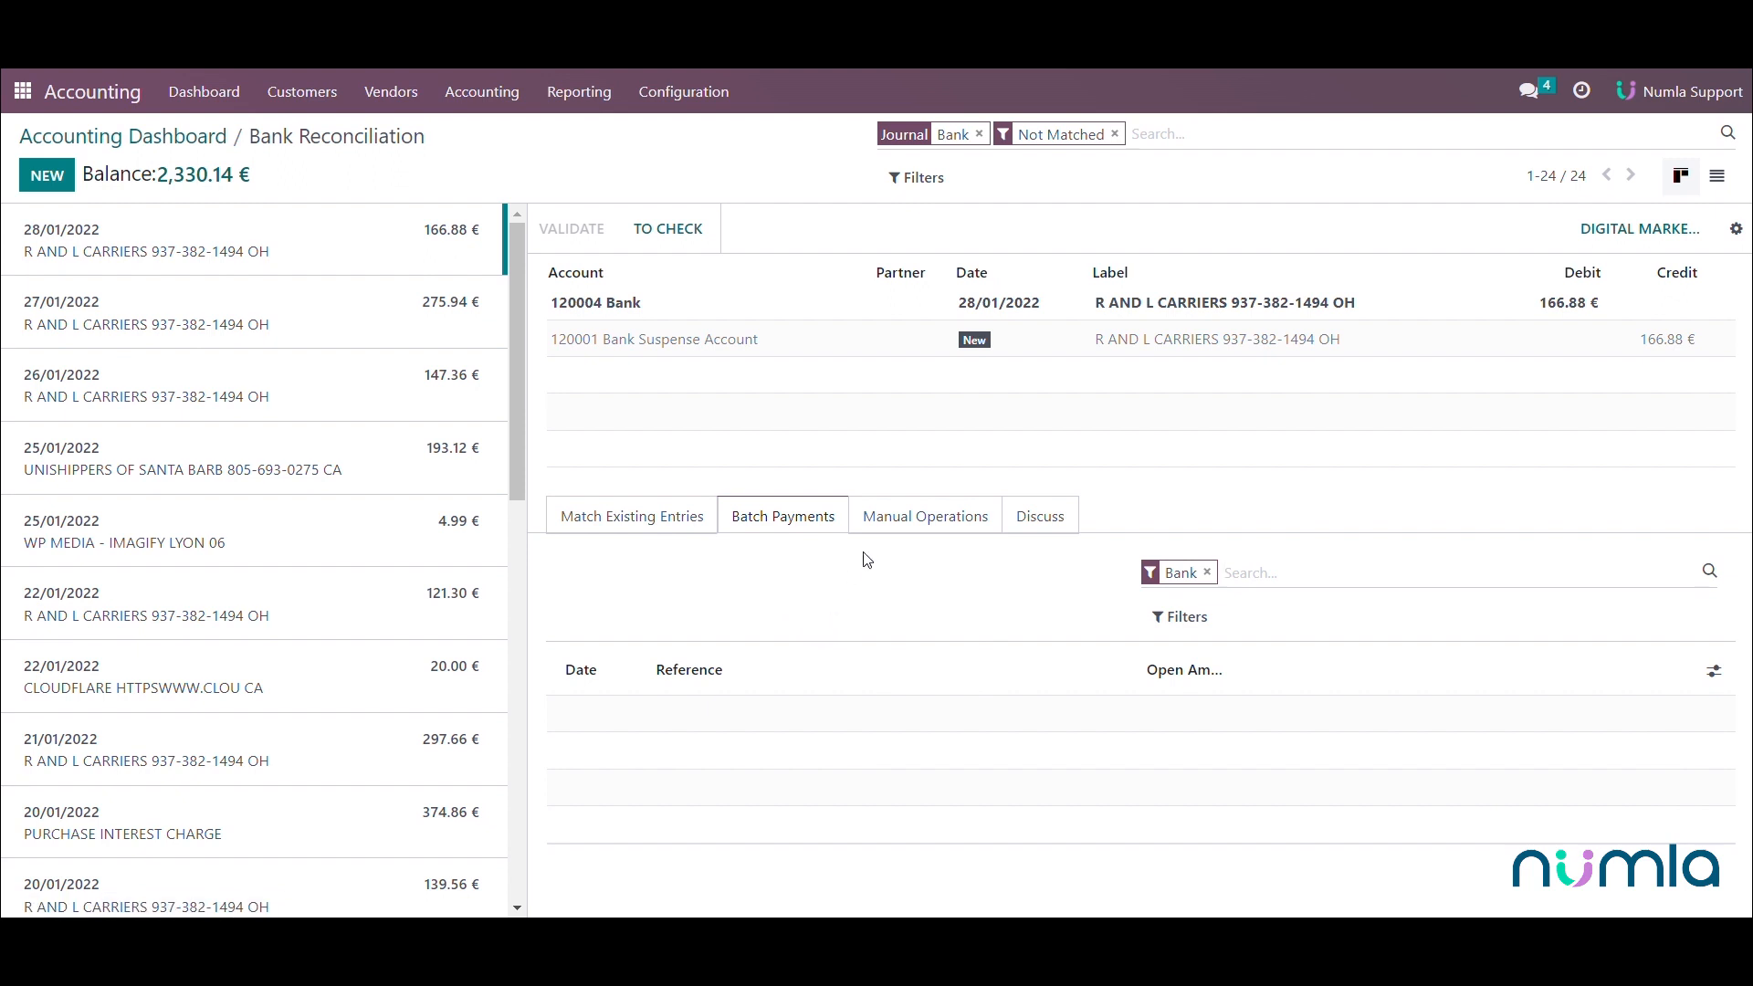
# Step: Set the account of the 28/01/2022 R AND L CARRIERS transaction manually to 603000 Shipping and validate it
pyautogui.click(907, 527)
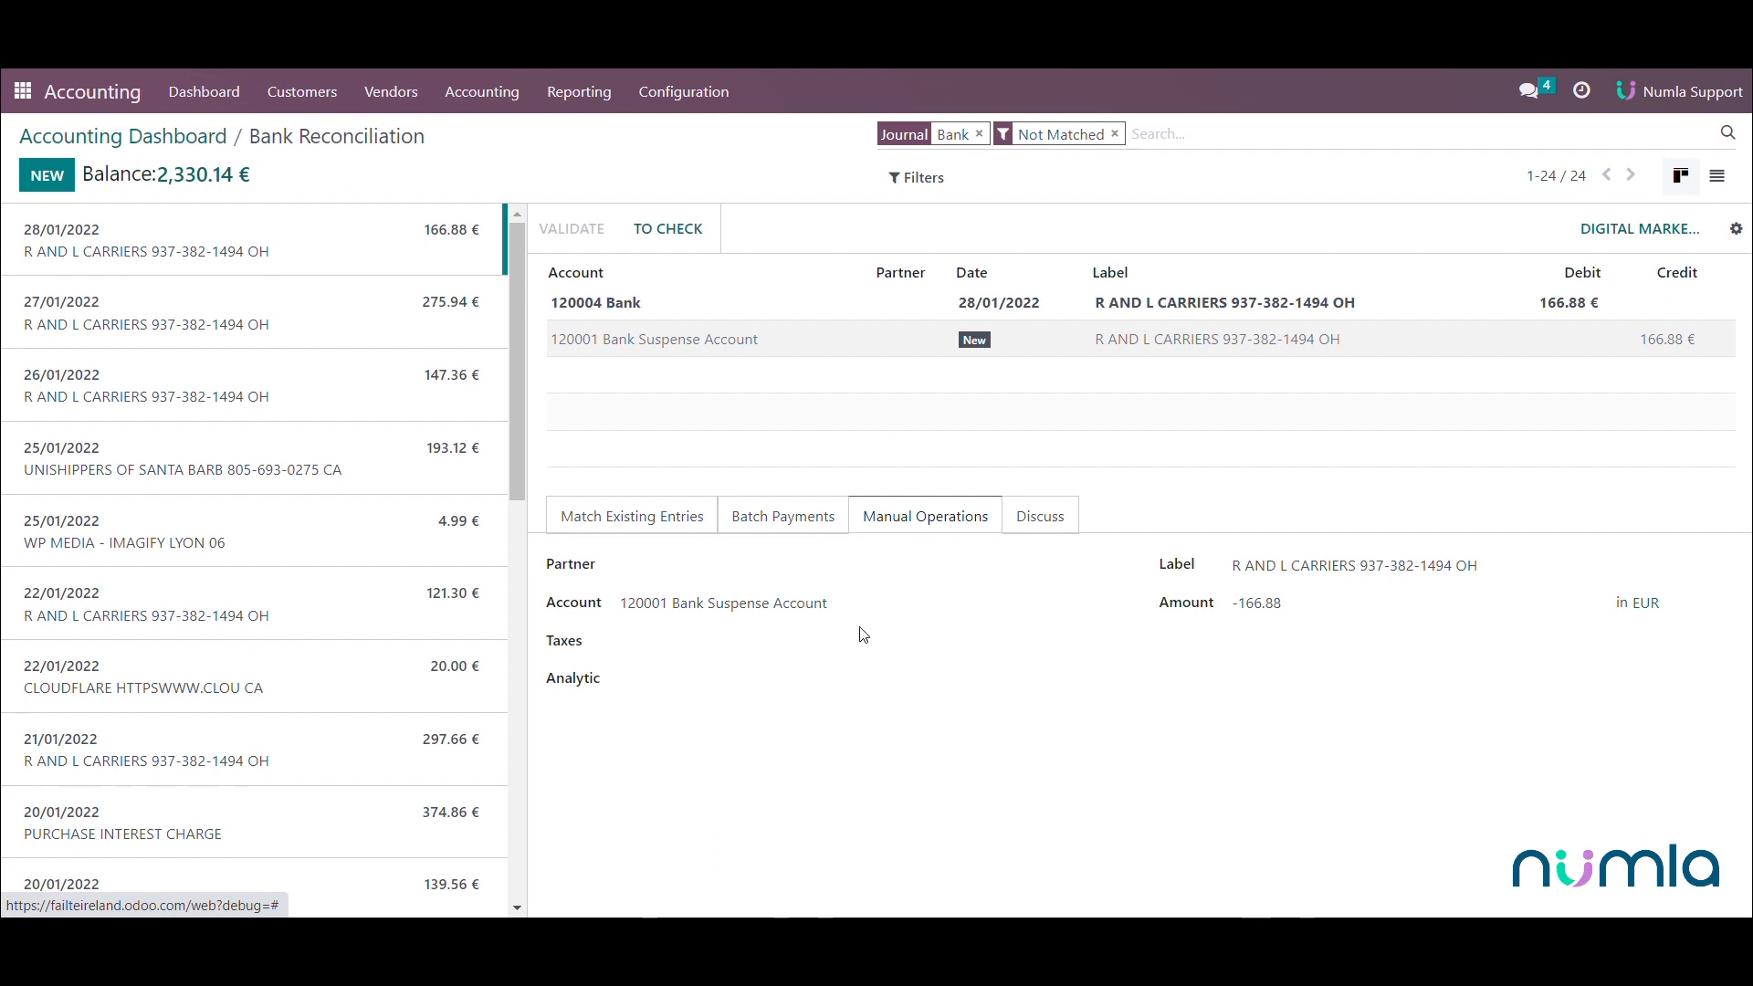
pyautogui.tripleClick(798, 602)
pyautogui.write('shipp')
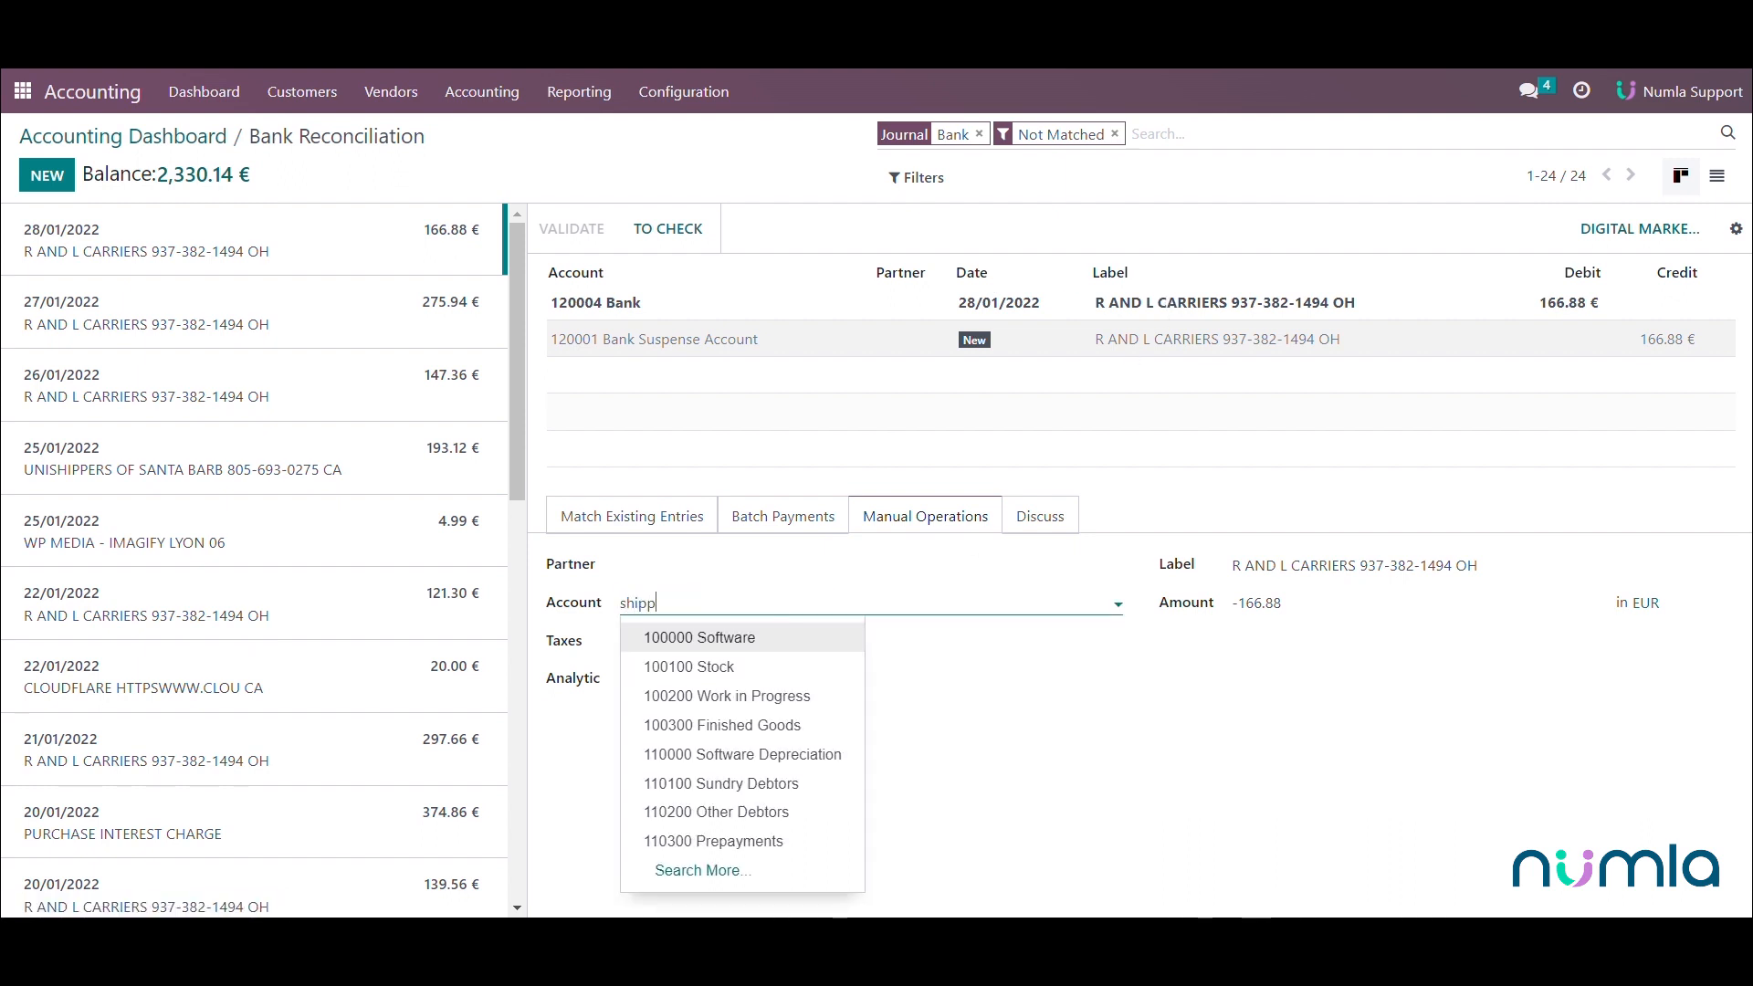
pyautogui.press('Return')
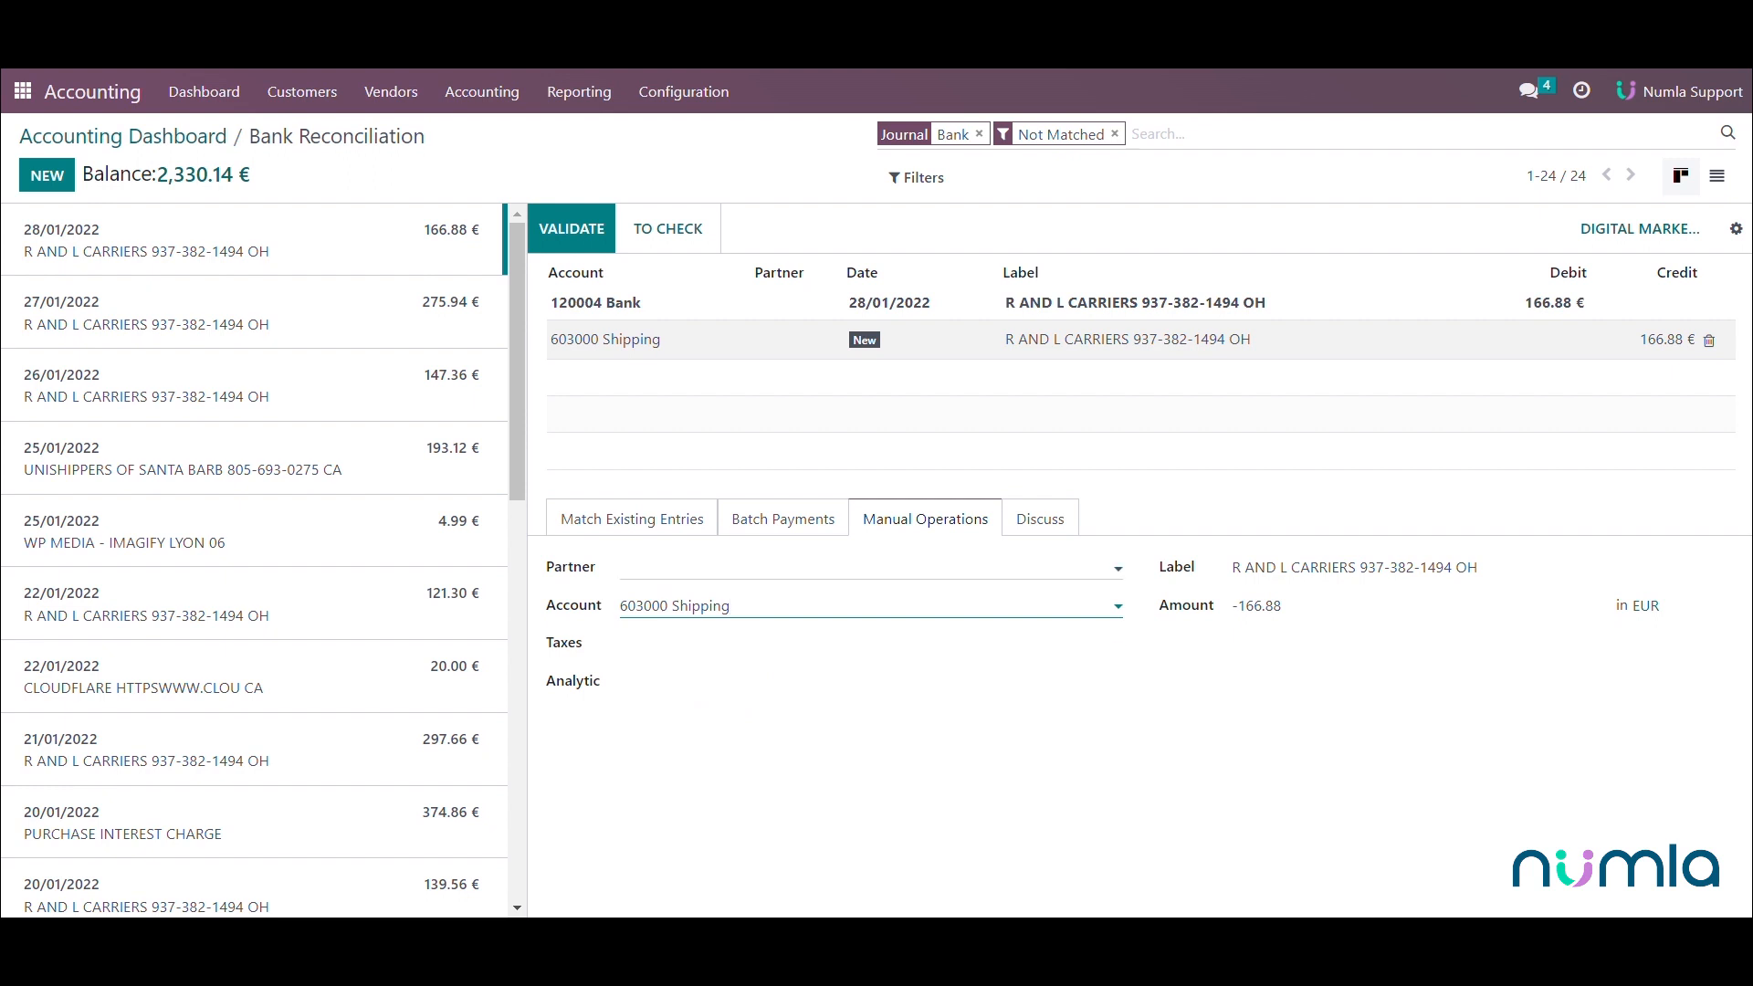
pyautogui.click(573, 228)
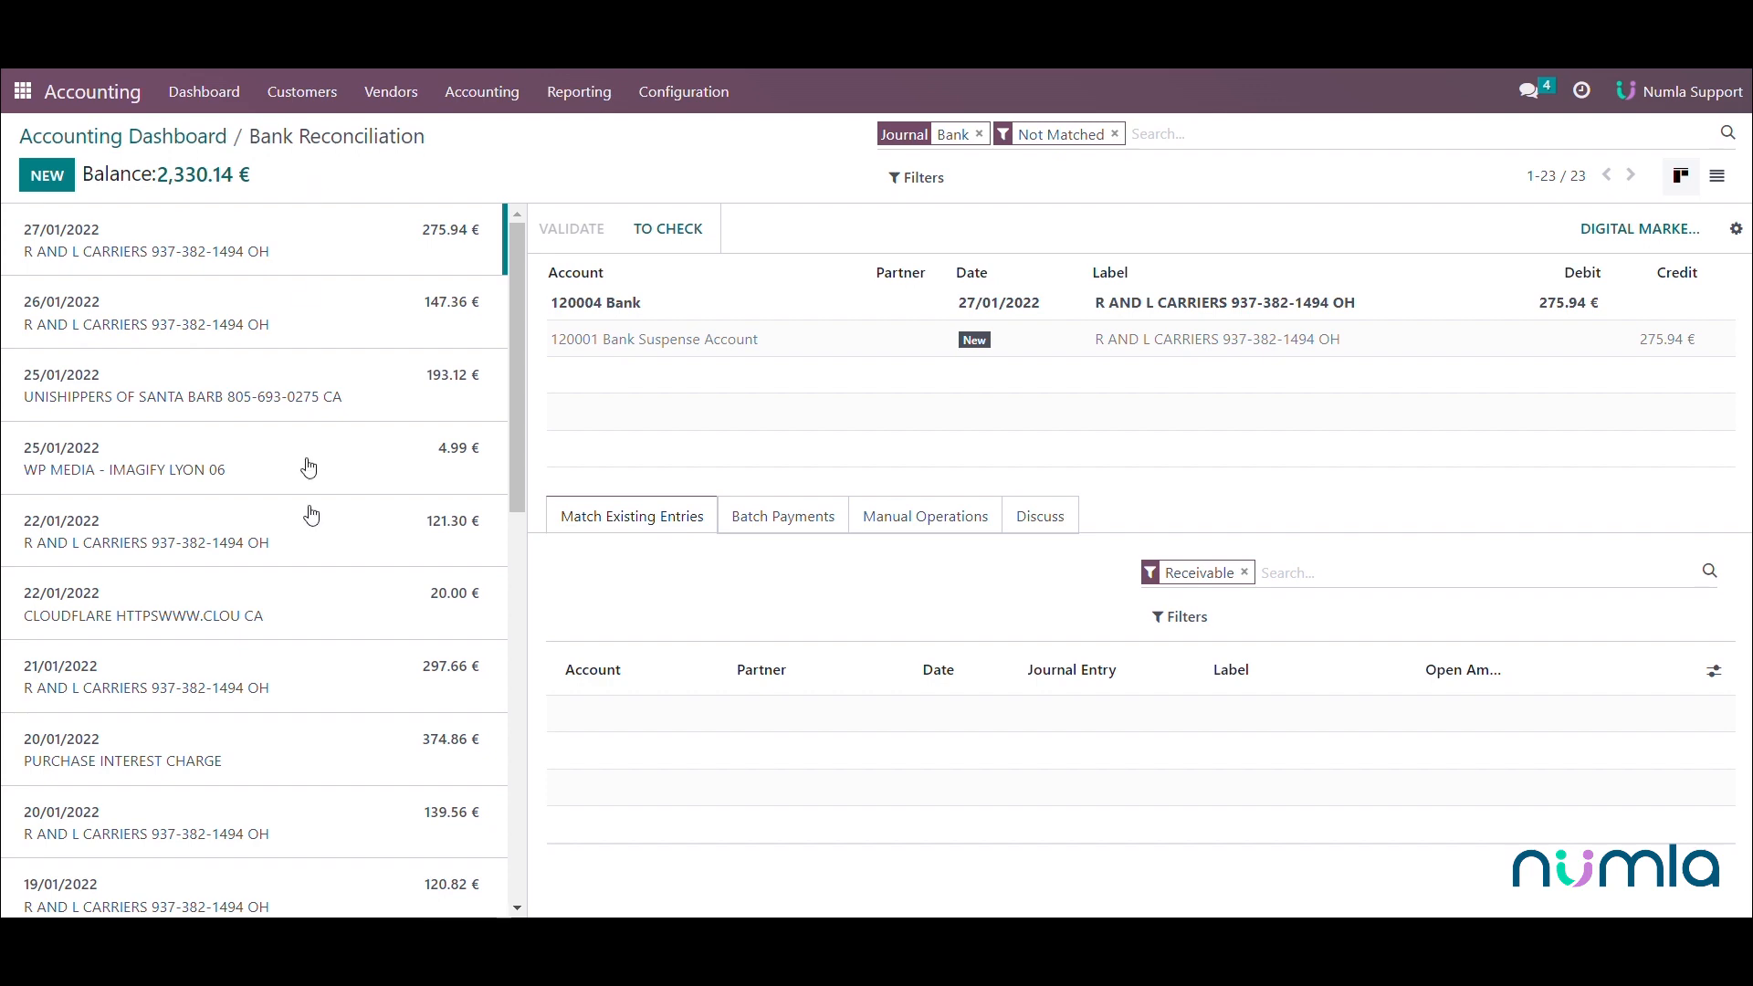
# Step: Return to the accounting dashboard and open the Bank journal's list of operations to look through its transactions
pyautogui.click(216, 157)
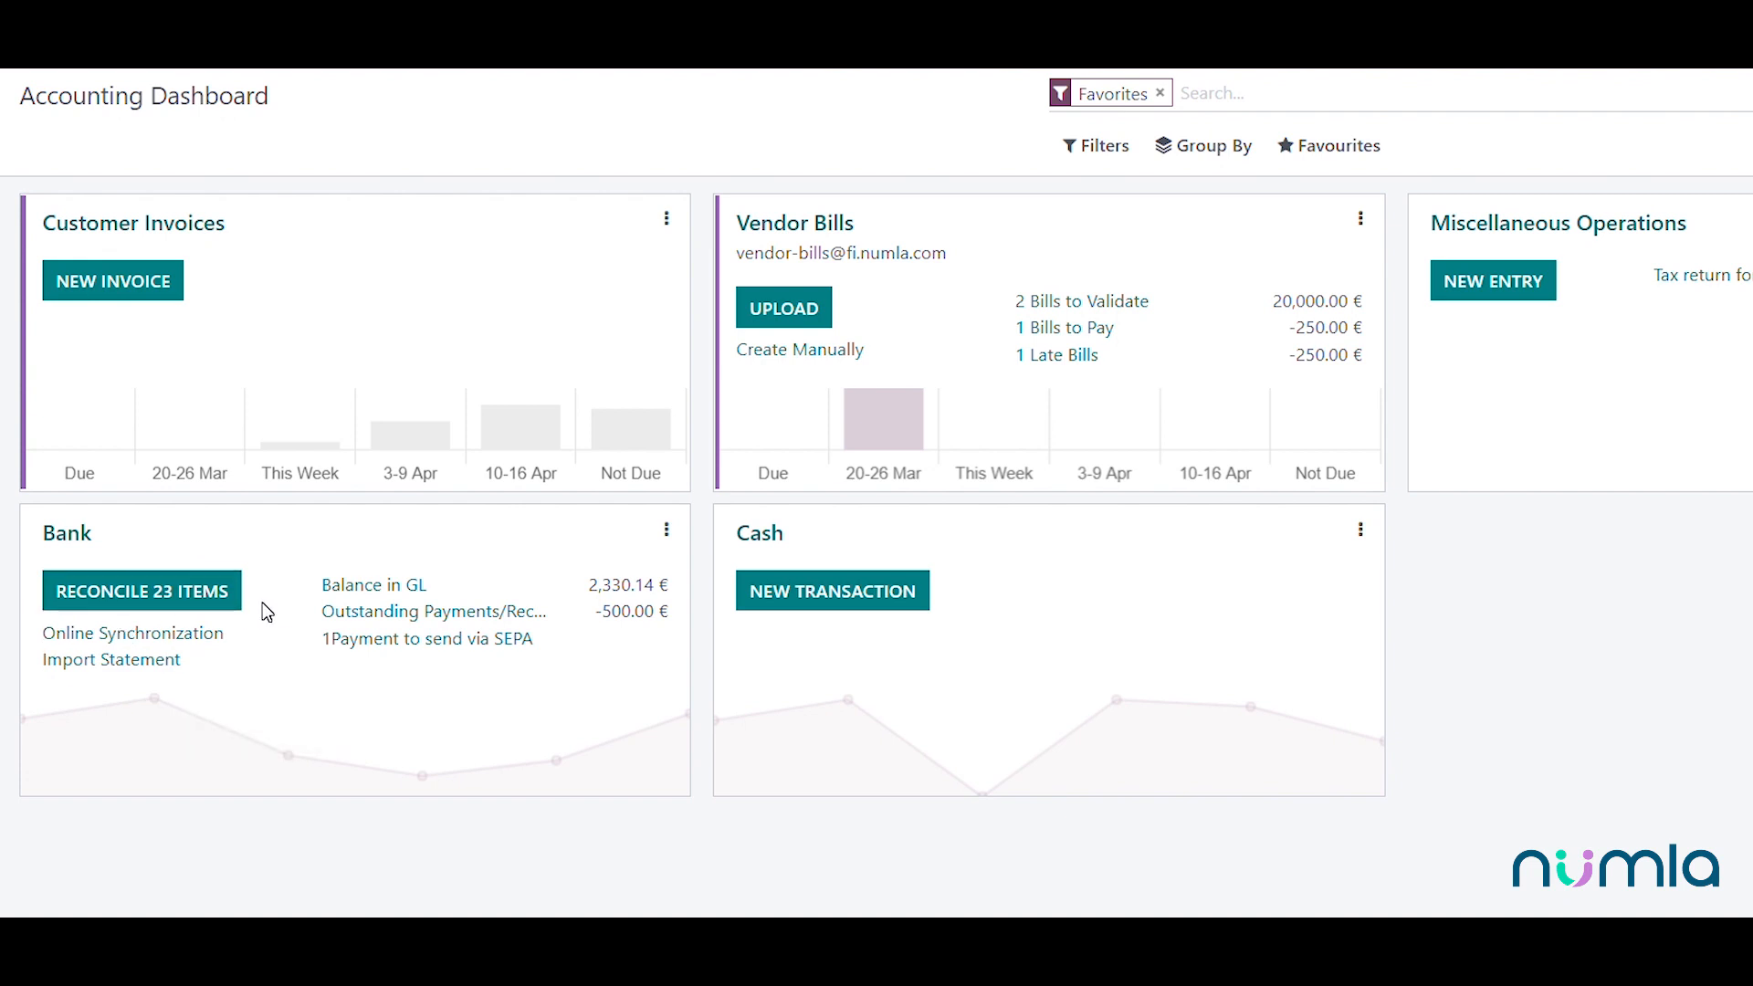
pyautogui.click(667, 530)
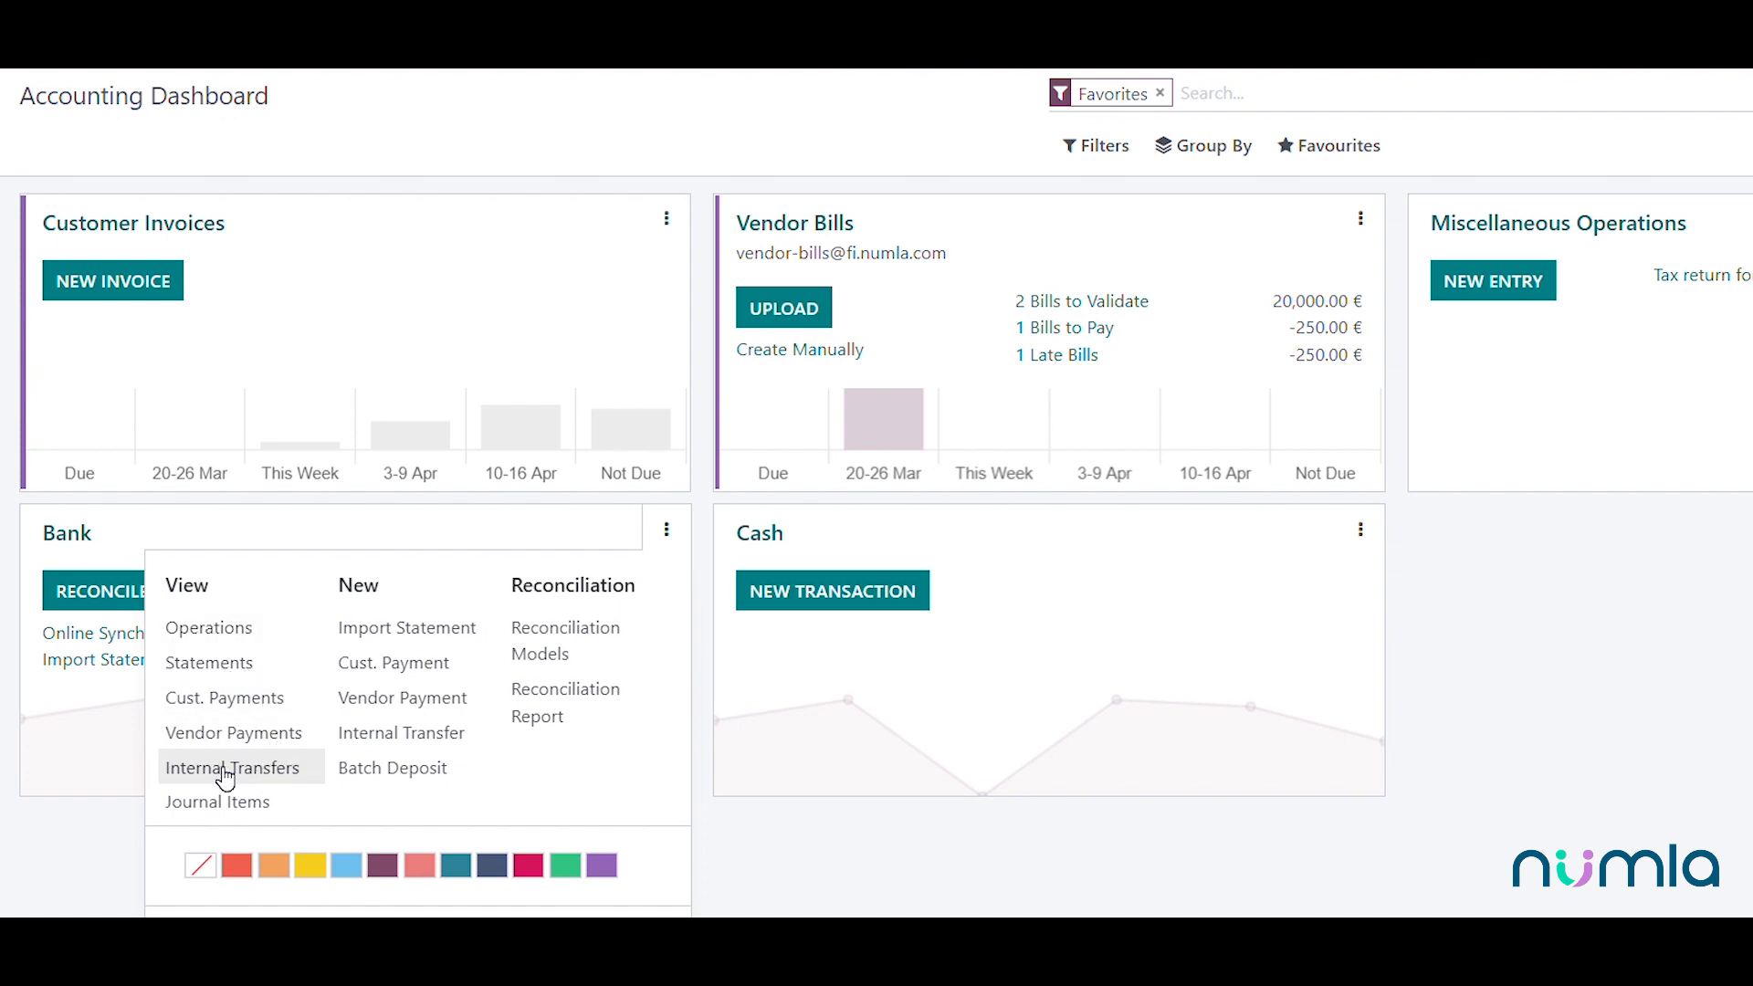
pyautogui.click(228, 641)
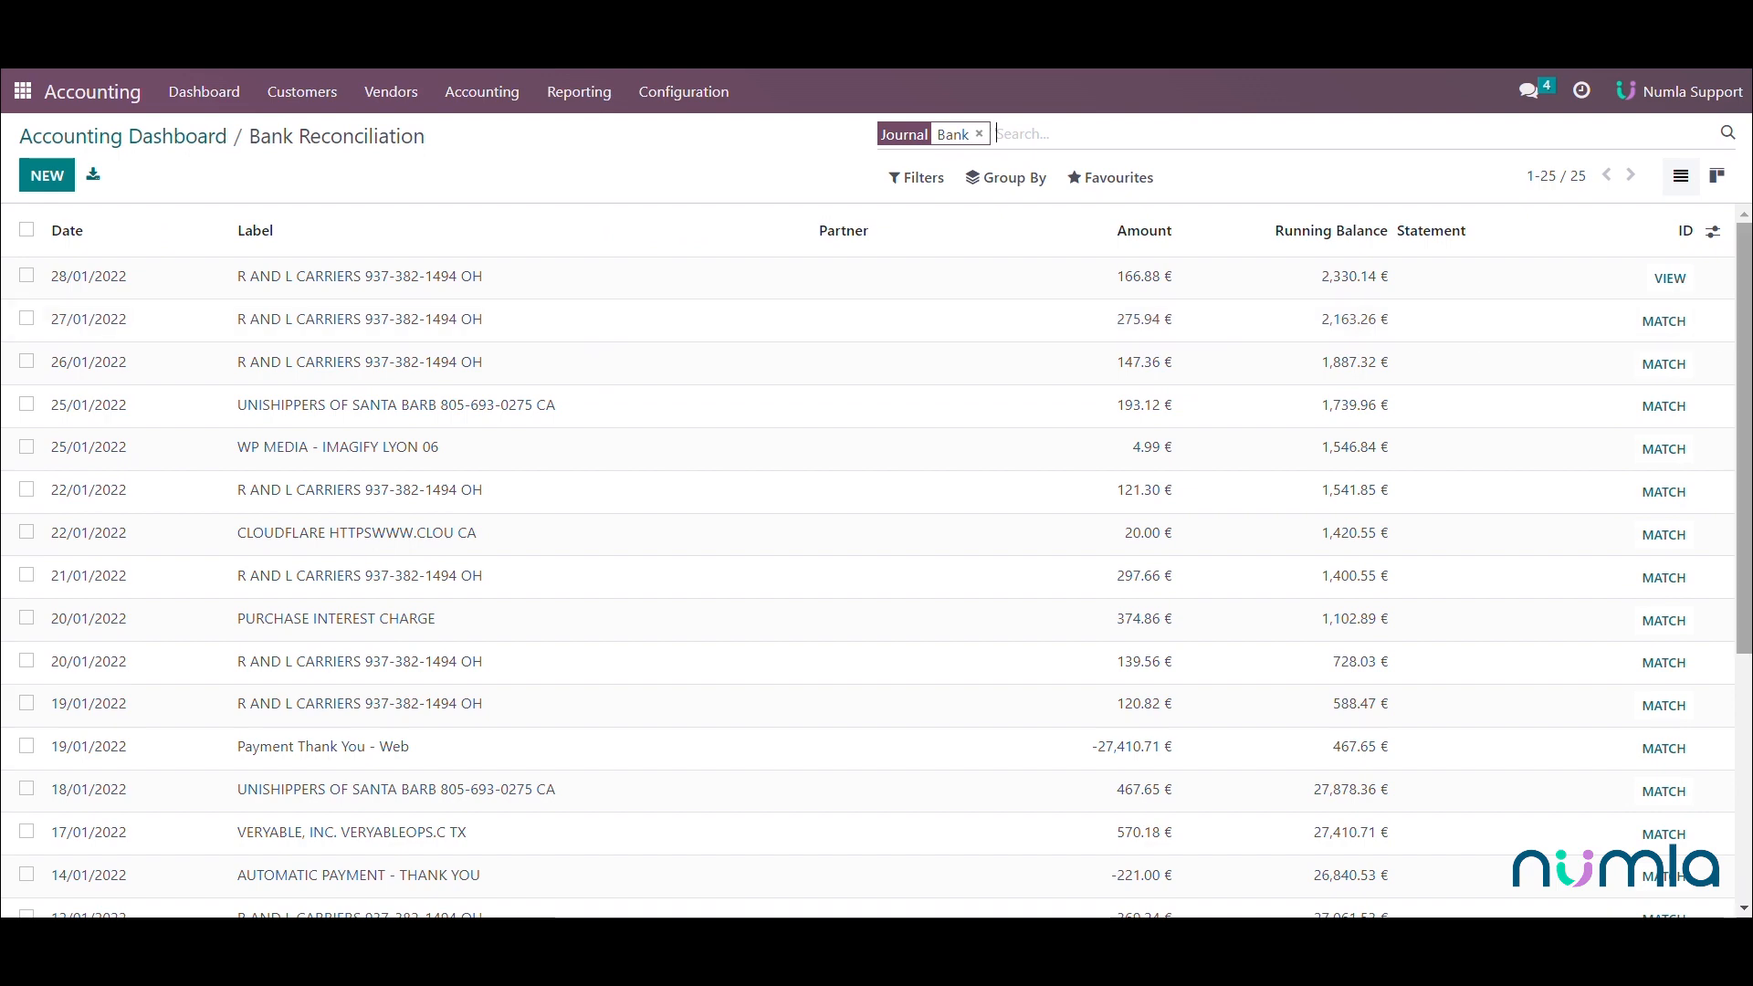
pyautogui.scroll(-5, 1466, 325)
pyautogui.scroll(5, 867, 561)
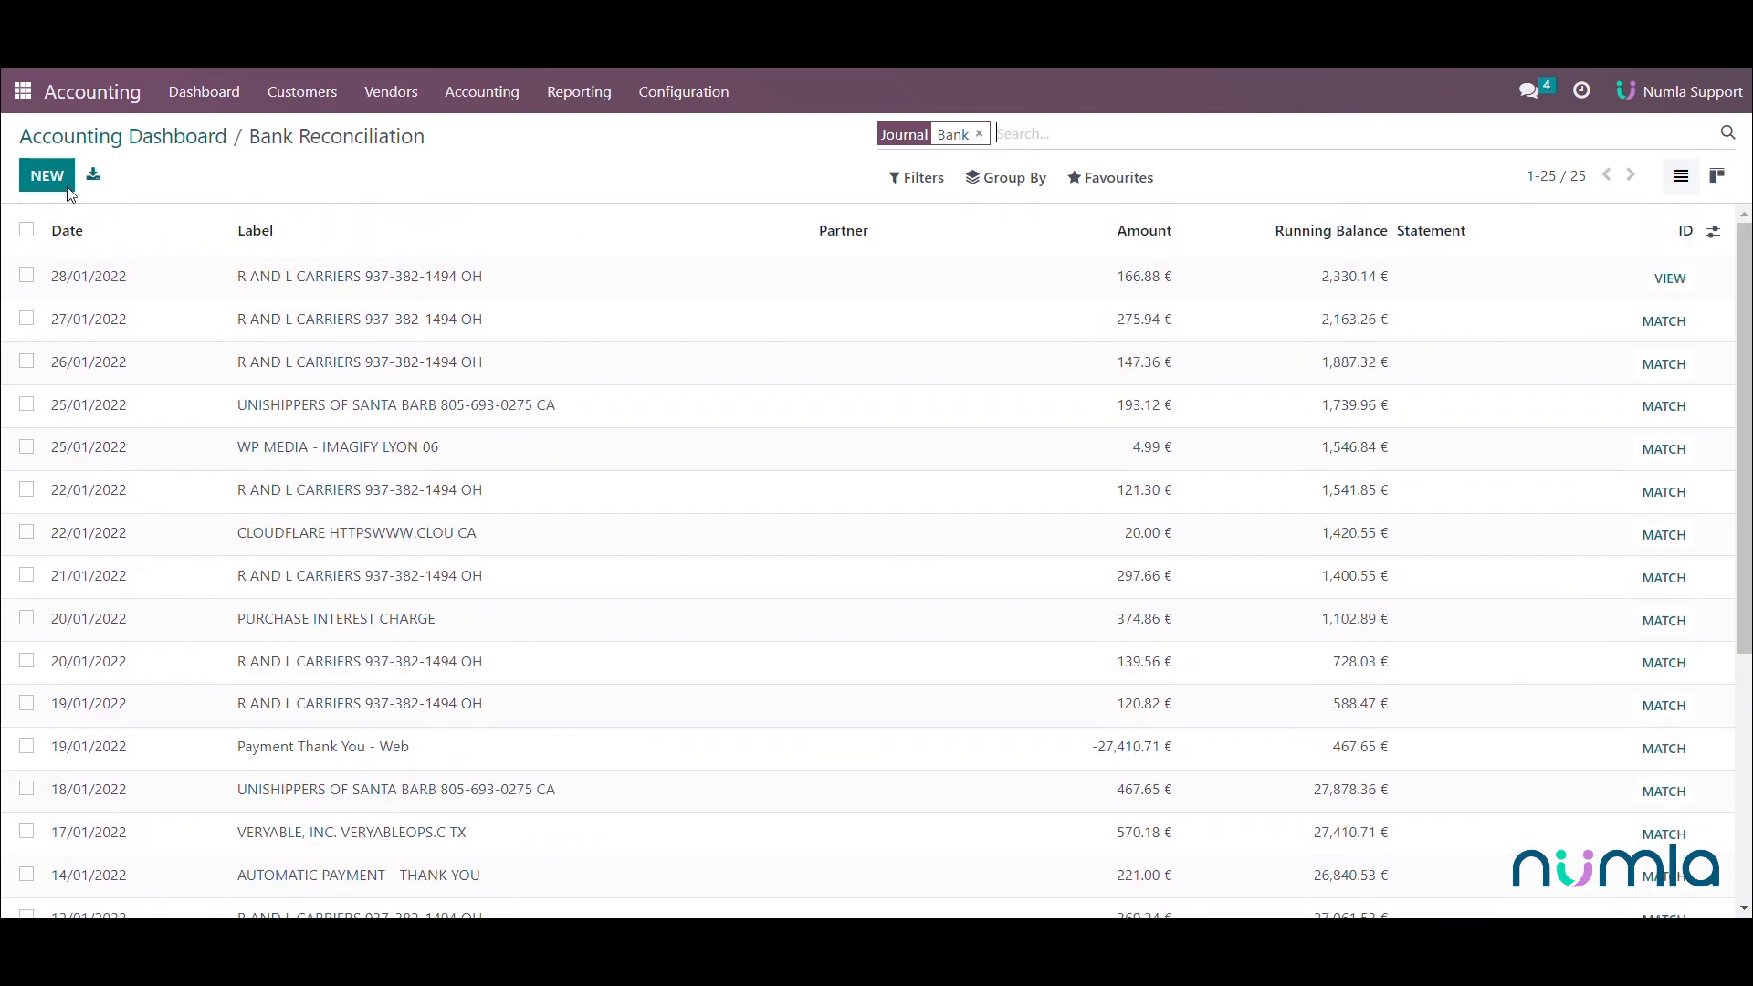
# Step: Assign all listed bank transactions to a new statement with the reference January 2022 and return to the accounting dashboard
pyautogui.click(27, 229)
pyautogui.click(1491, 281)
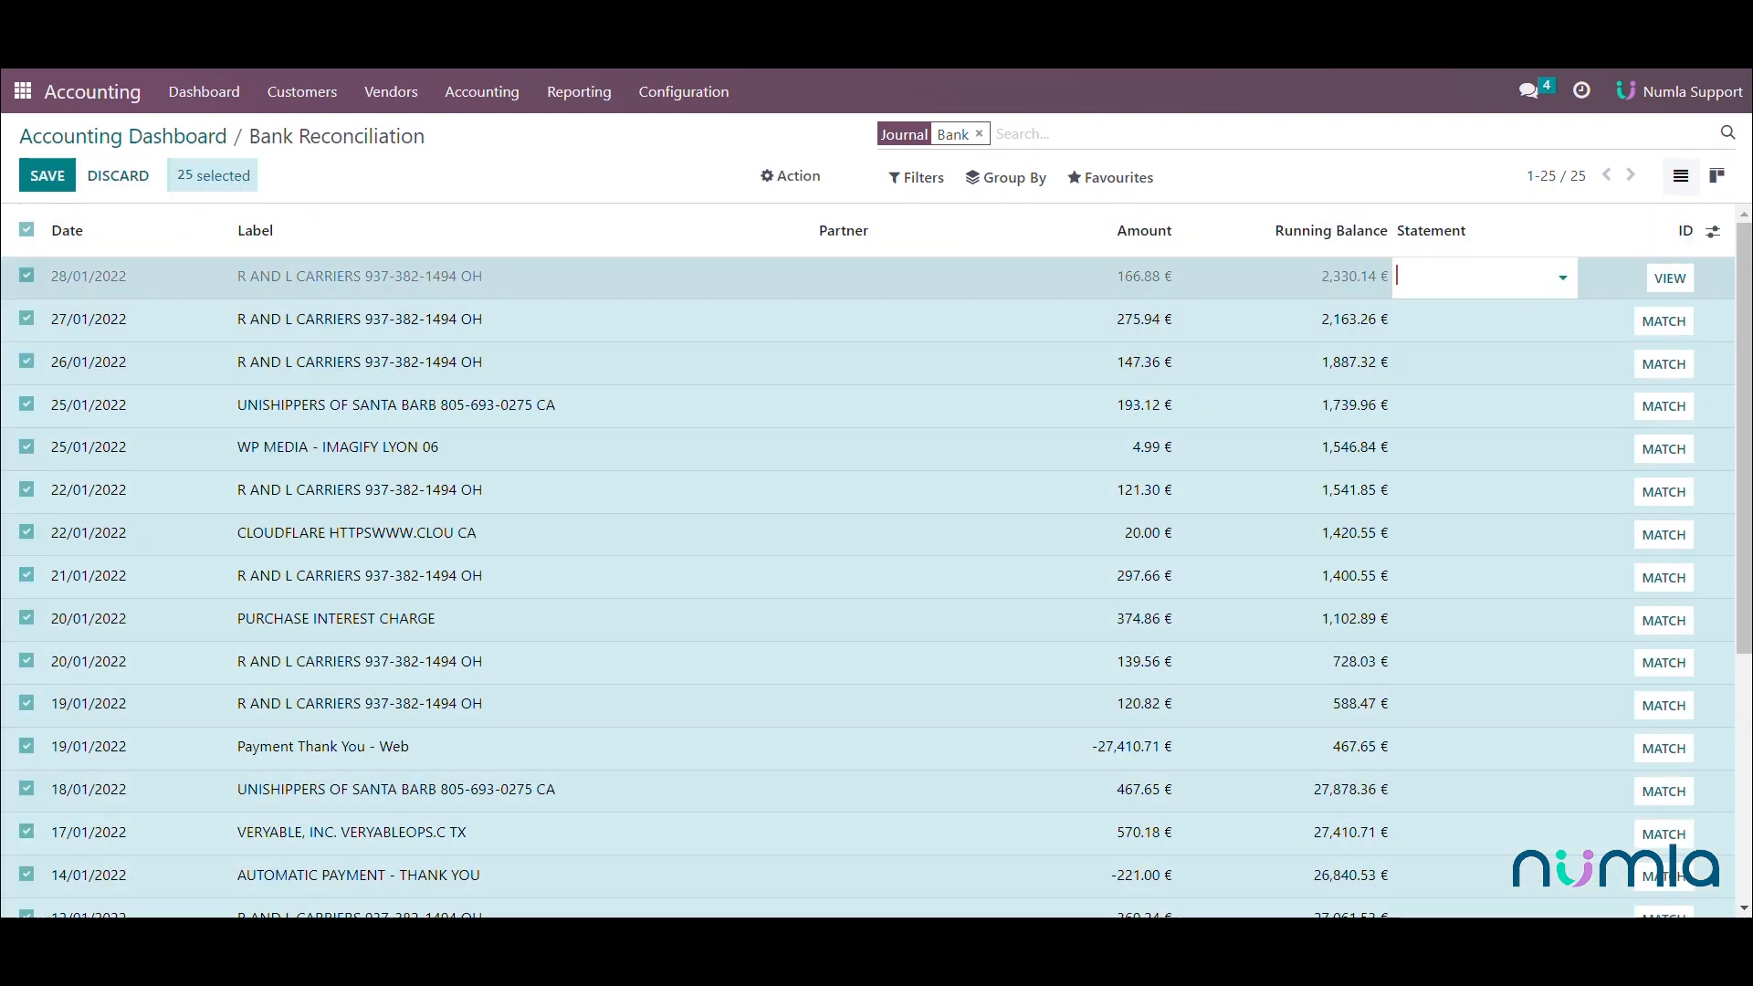
pyautogui.write('Januar')
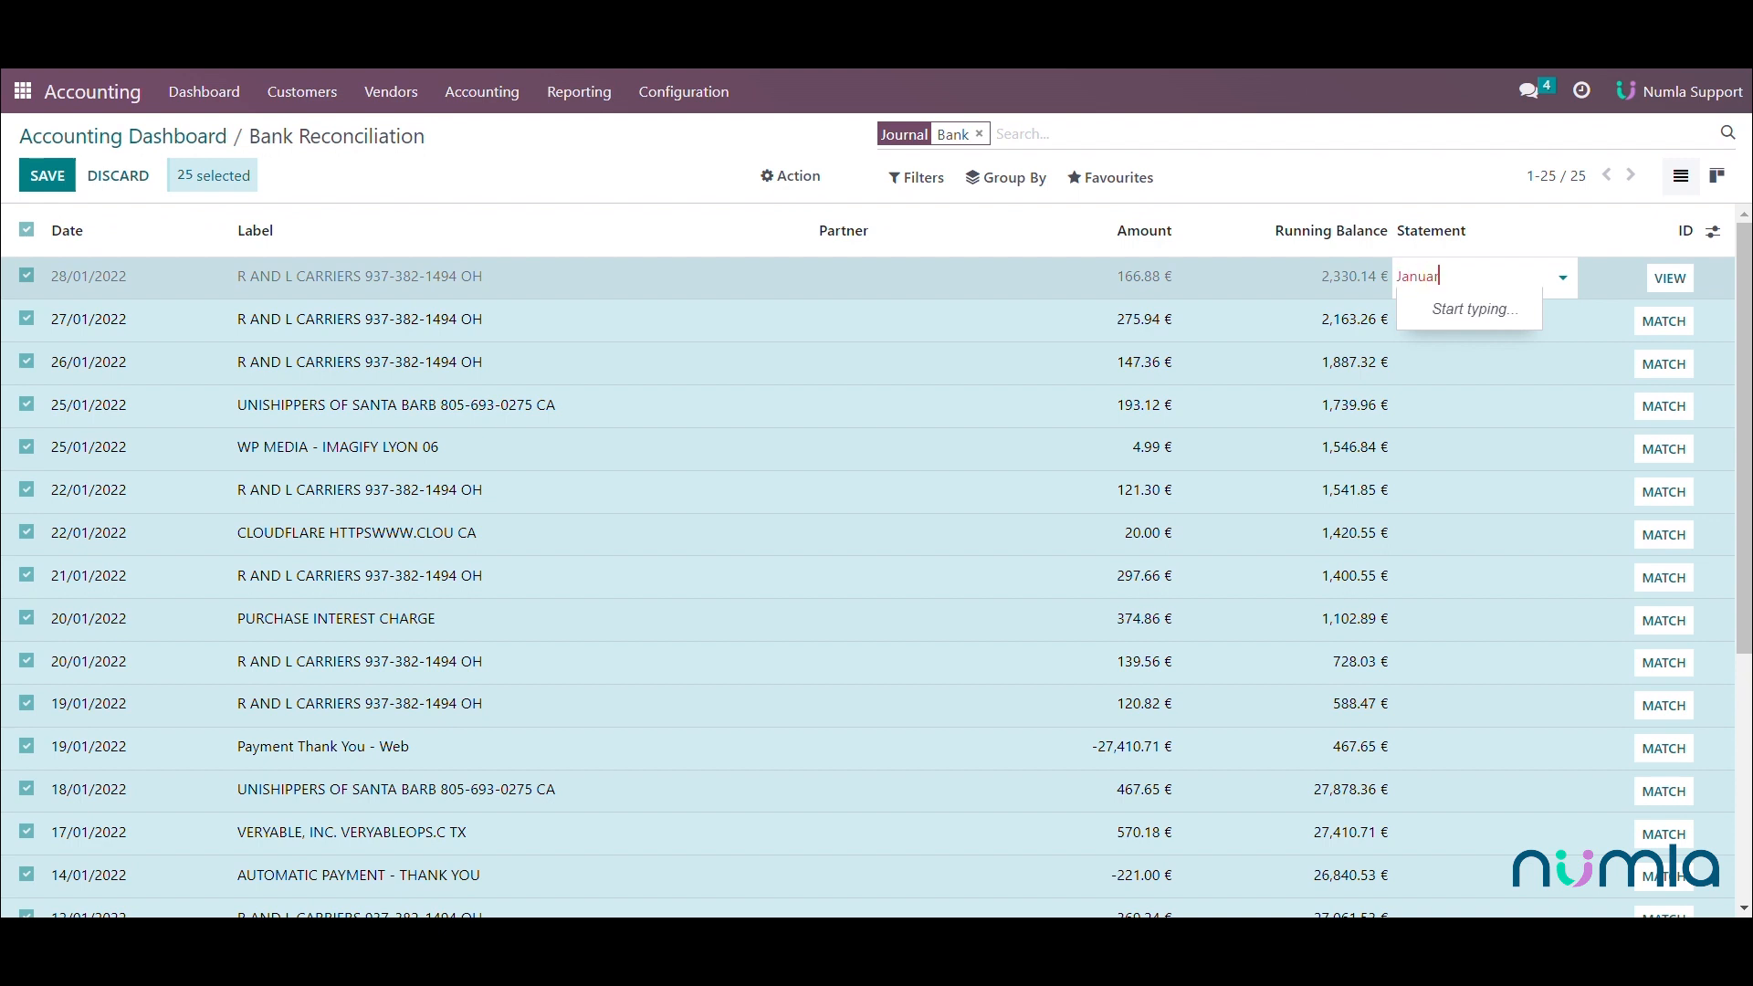
pyautogui.write('y 2022')
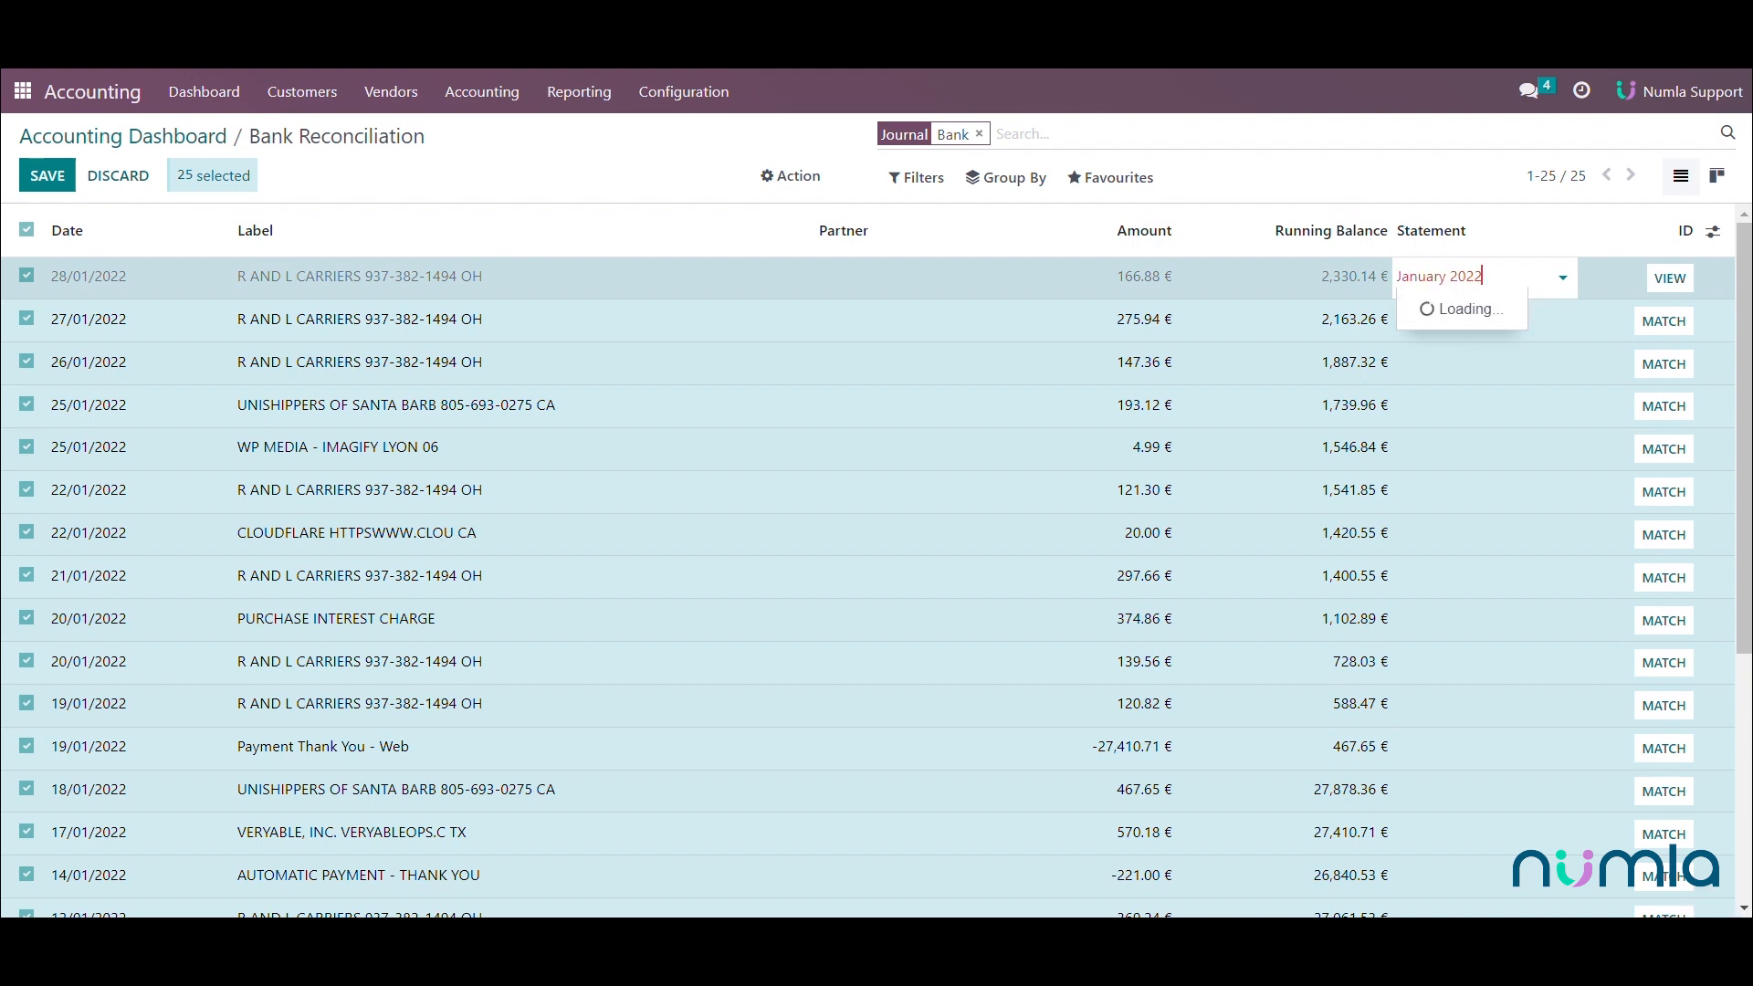
pyautogui.click(1486, 309)
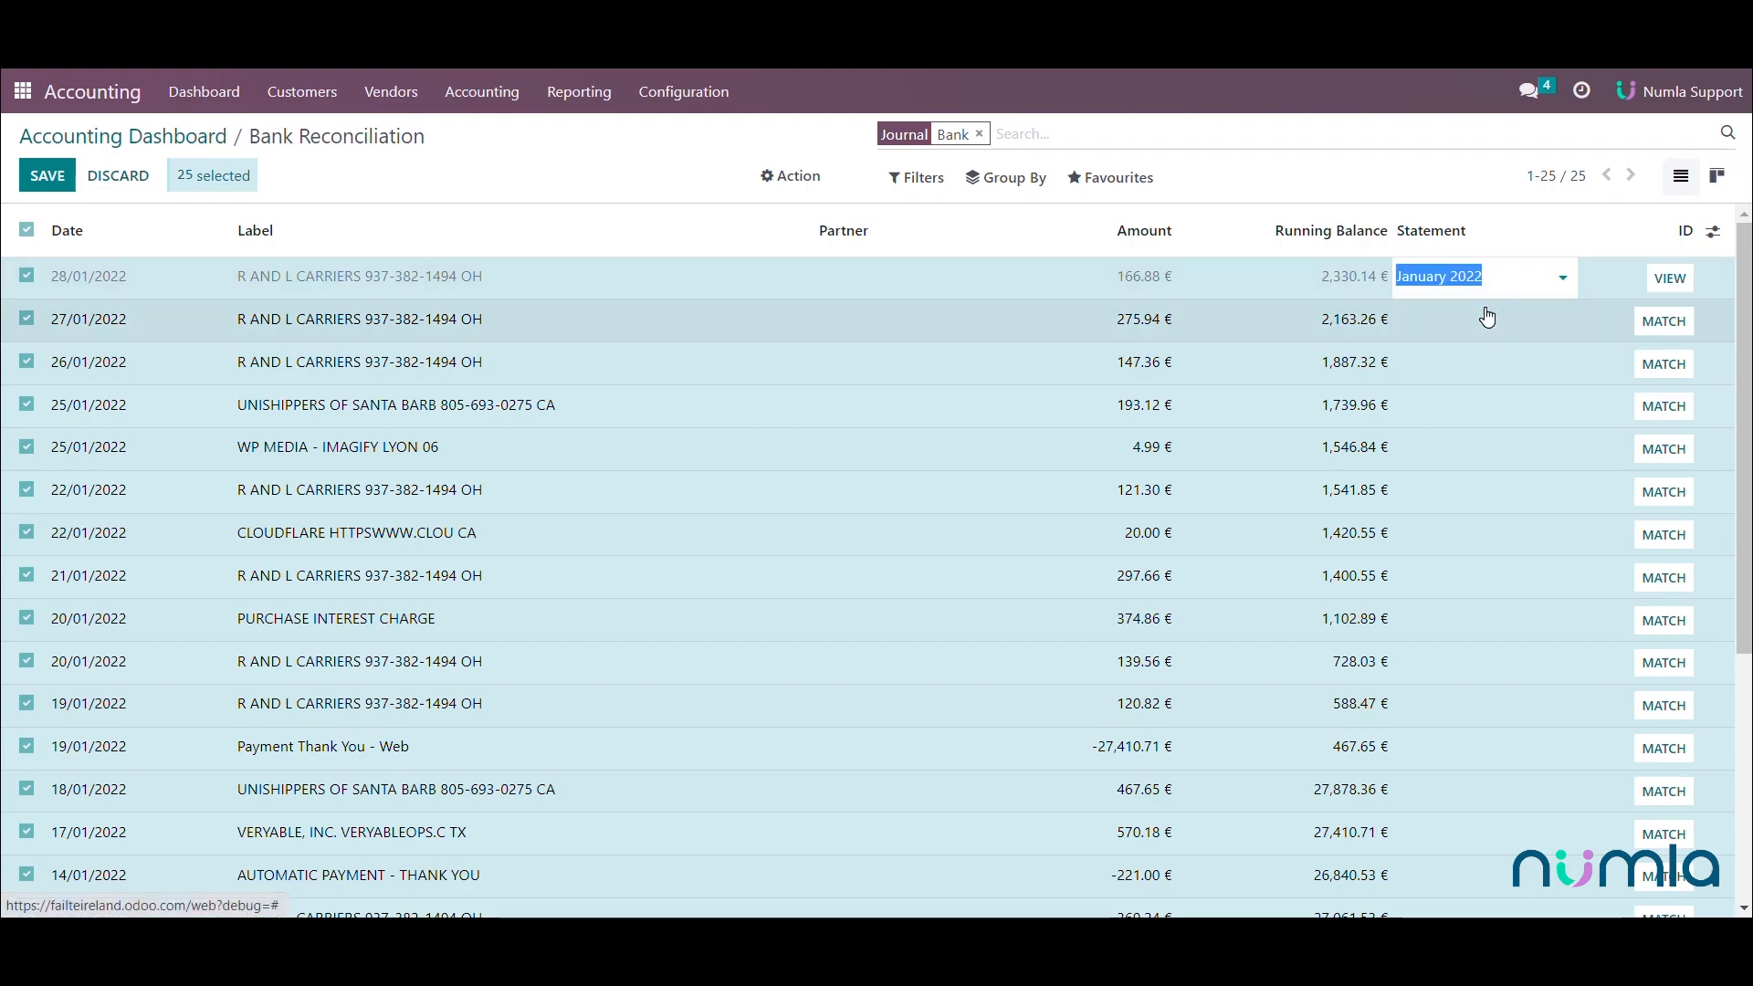
pyautogui.press('Tab')
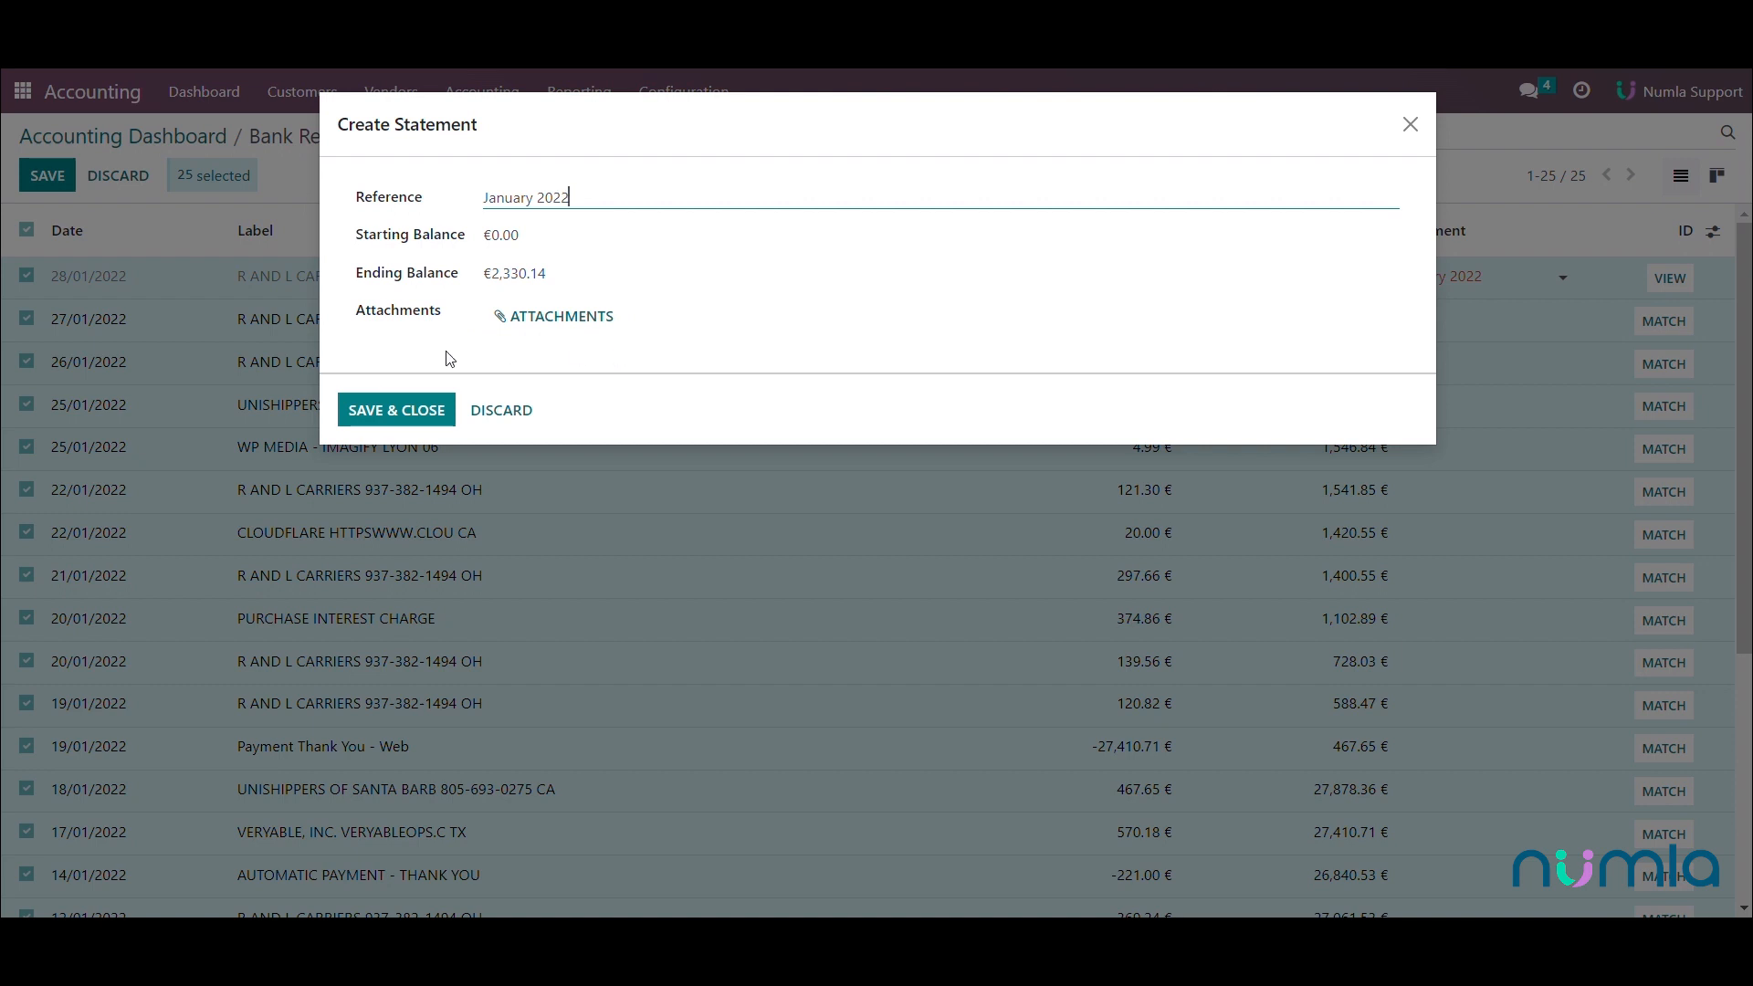
pyautogui.click(390, 408)
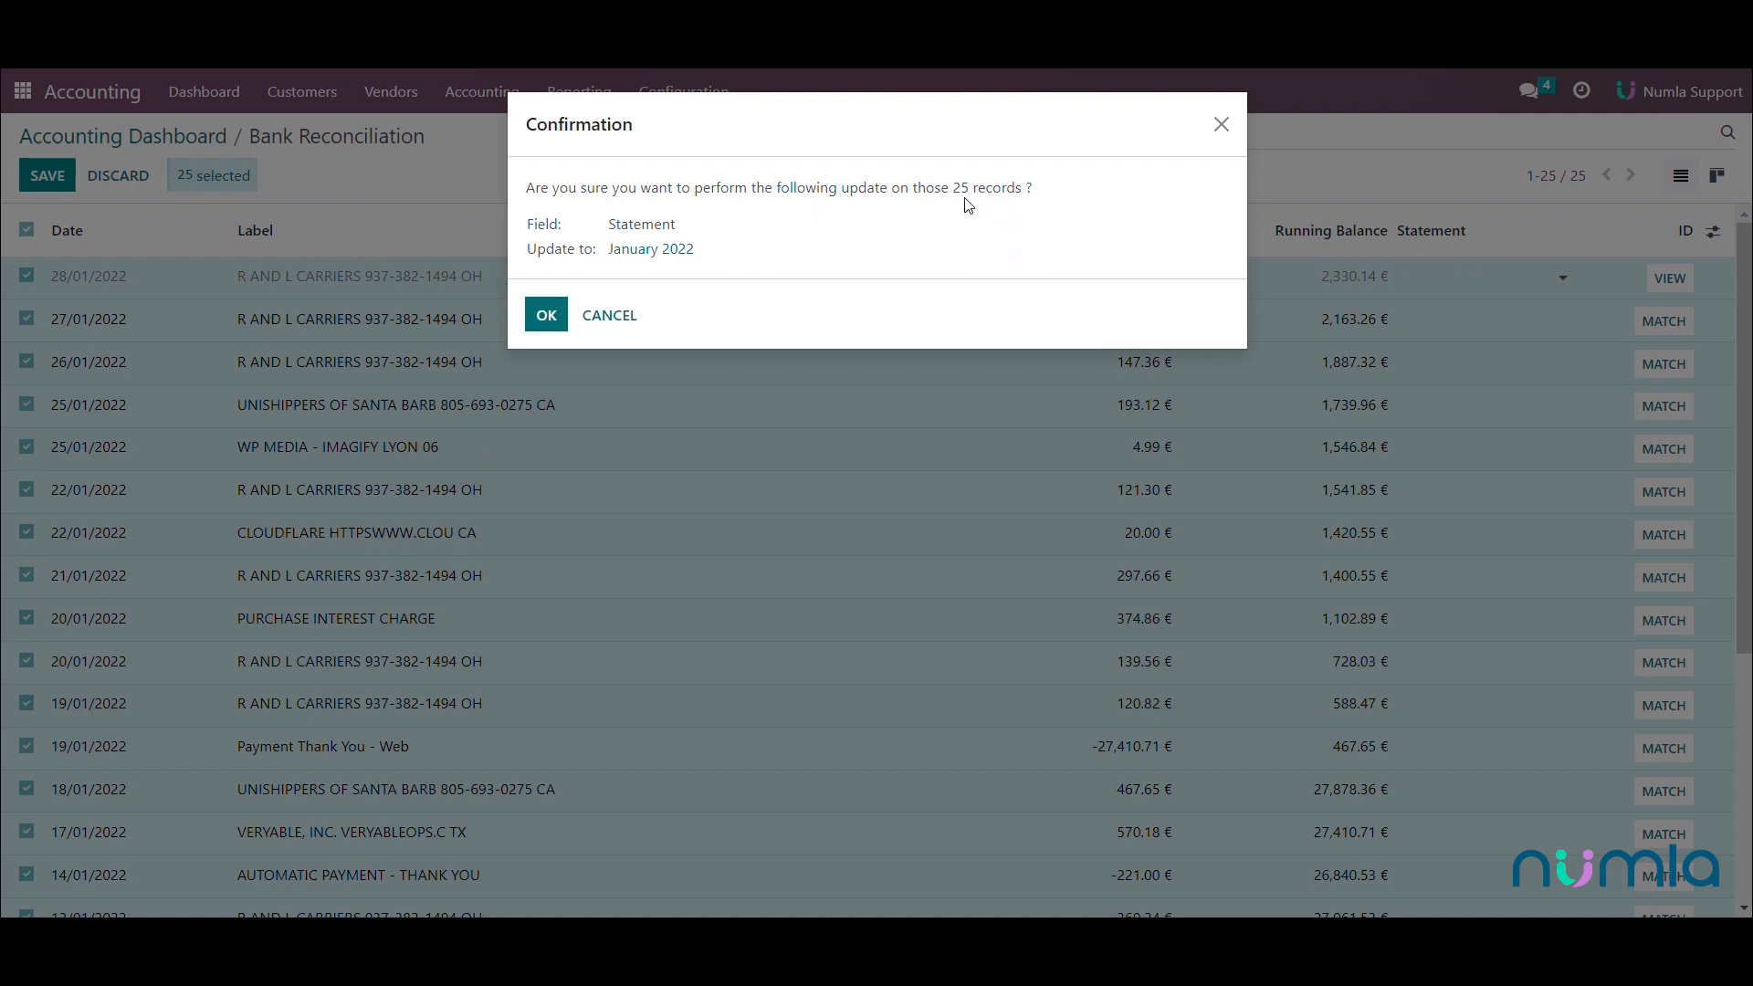
pyautogui.click(548, 315)
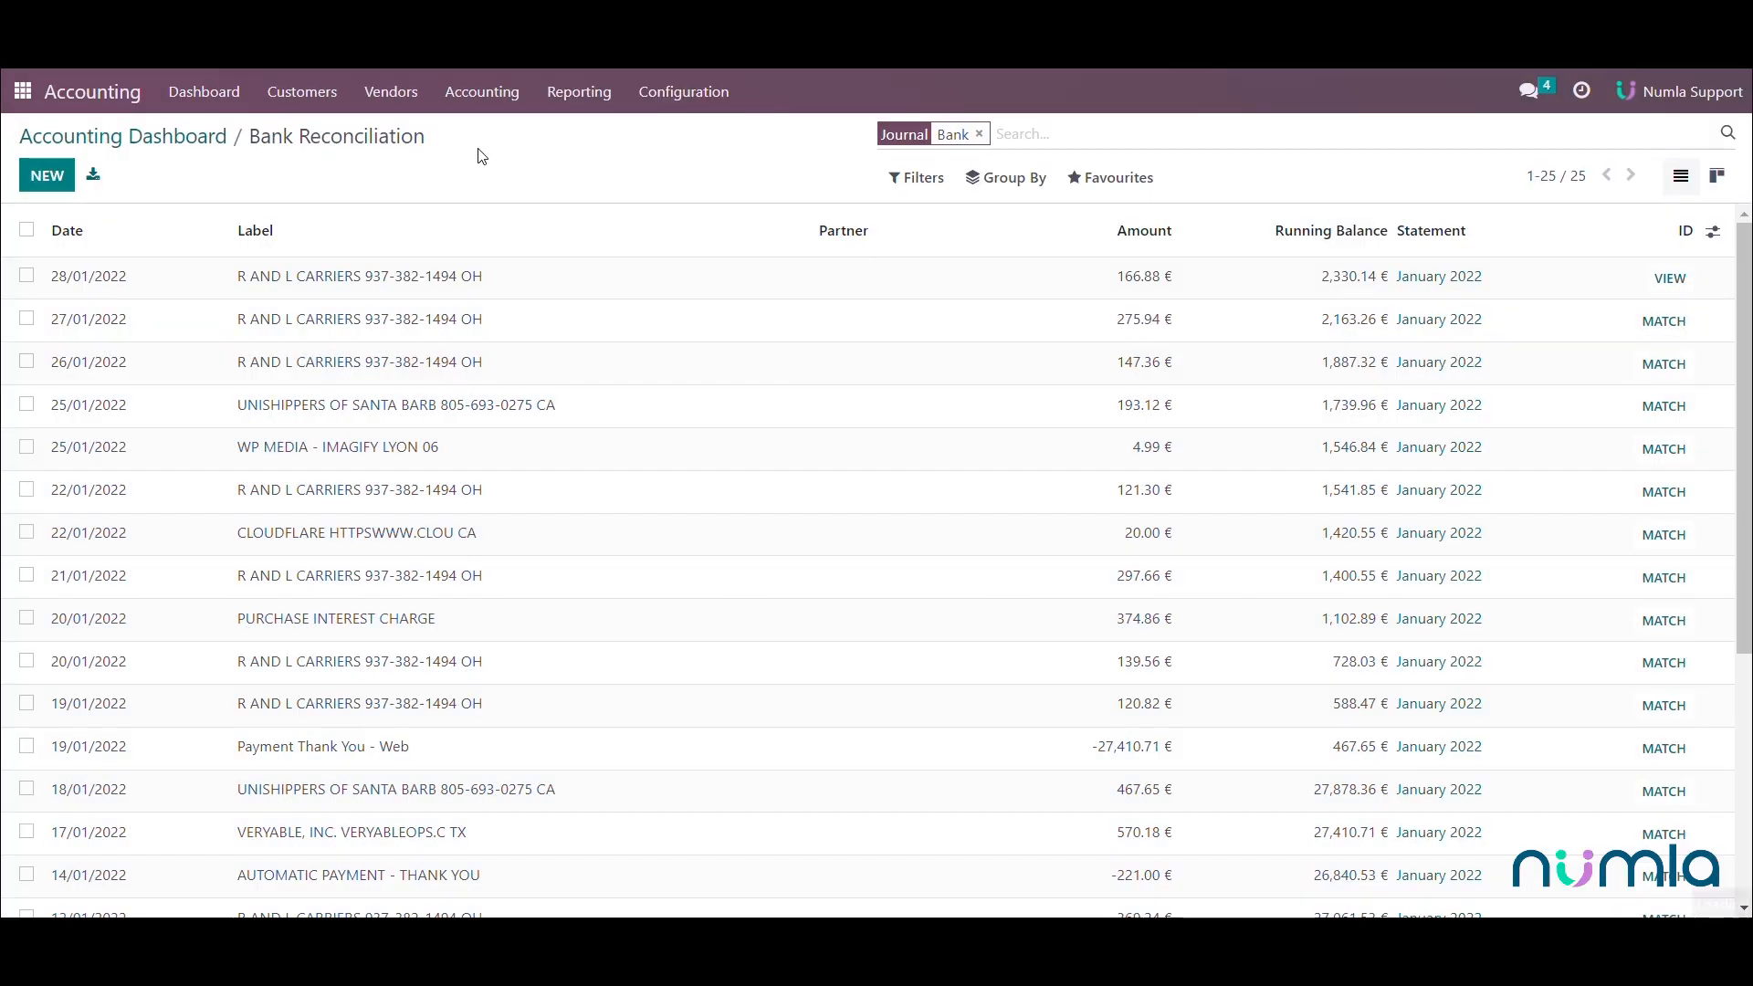
pyautogui.click(196, 146)
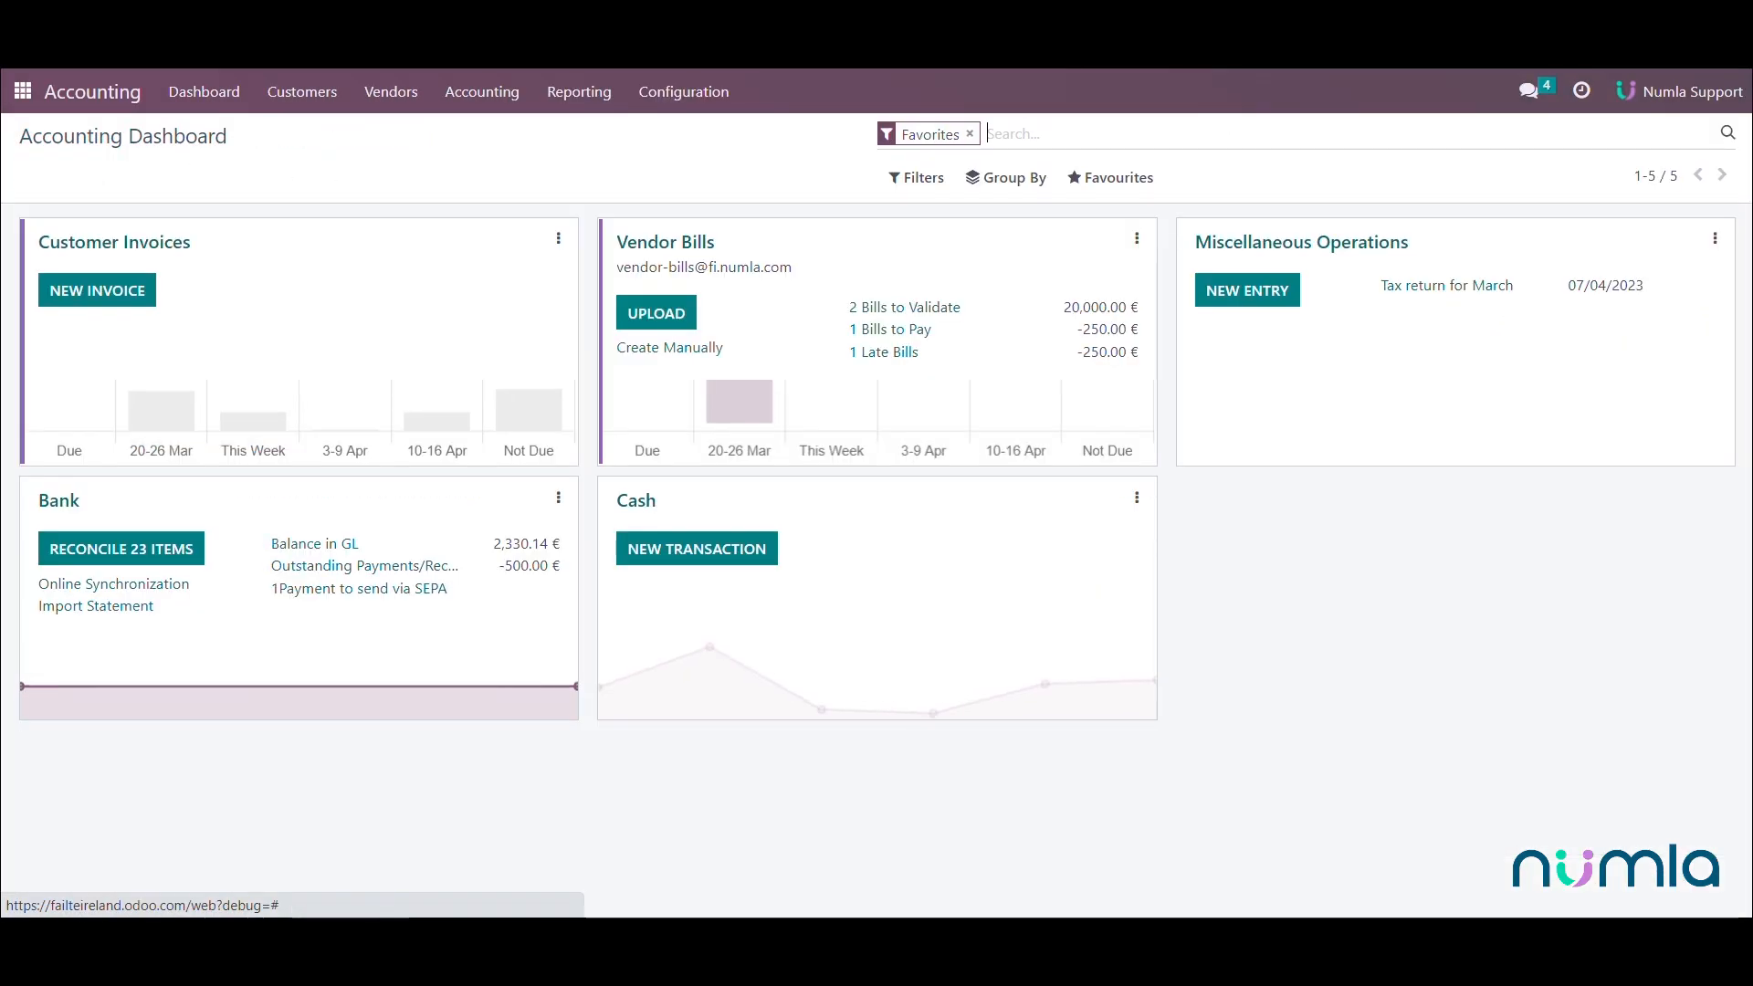